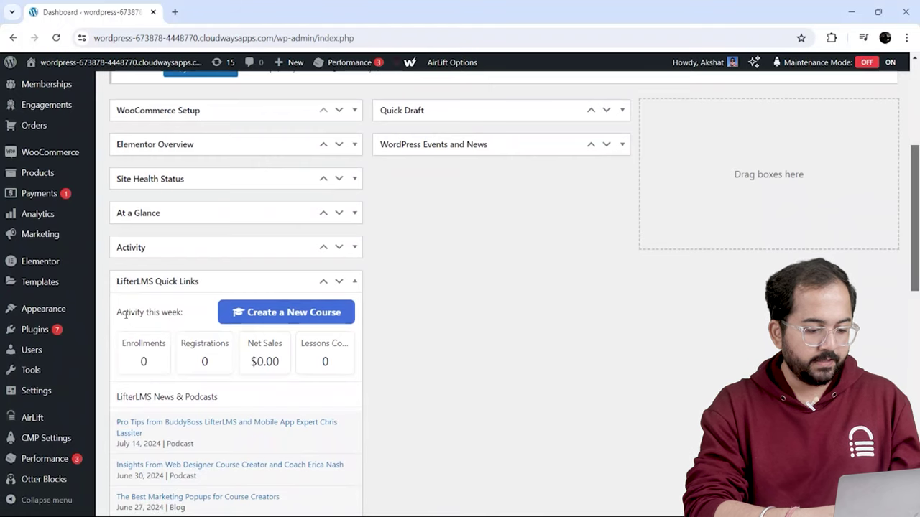
- Search the plugin directory for 'stripe' and install WooCommerce Stripe Payment Gateway
{"action": "mouse_move", "coordinate": [41, 328]}
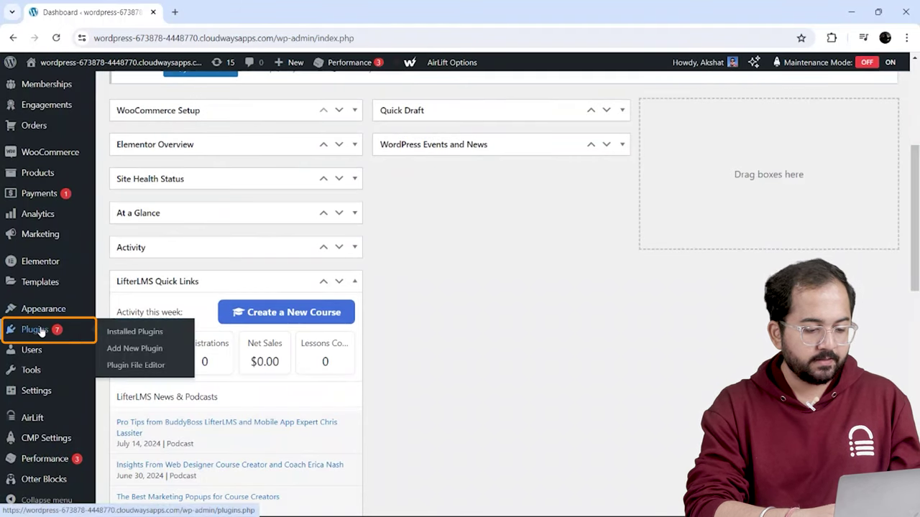
{"action": "left_click", "coordinate": [112, 348]}
{"action": "left_click", "coordinate": [679, 227]}
{"action": "type", "text": "stripe"}
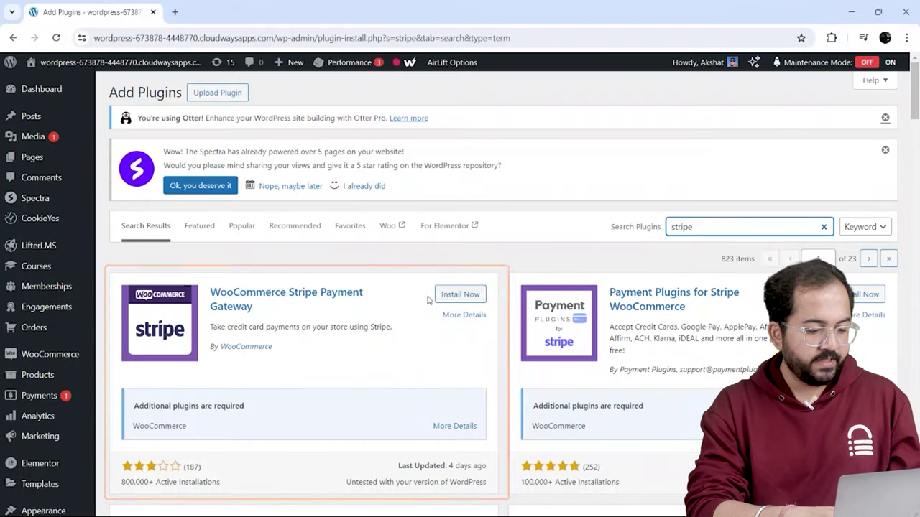
{"action": "left_click", "coordinate": [451, 295]}
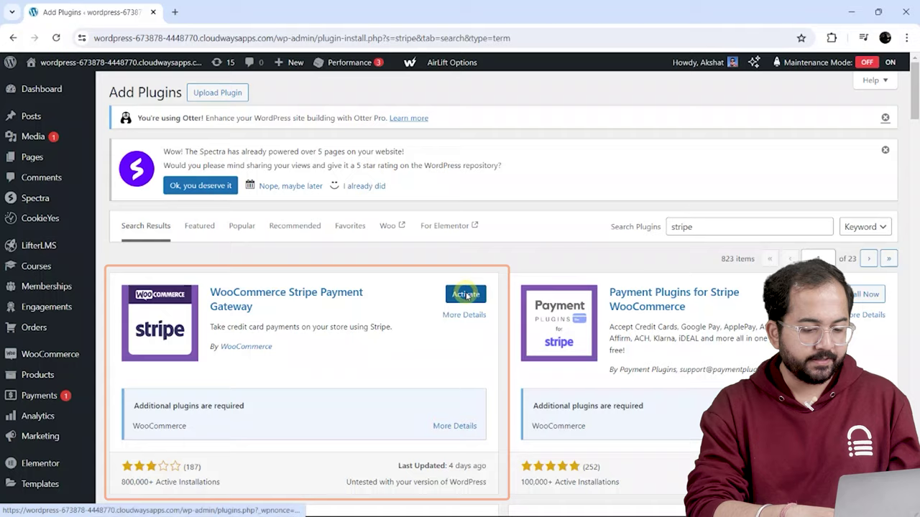
- Activate the Stripe plugin and go to WooCommerce Settings > Payments
{"action": "left_click", "coordinate": [465, 294]}
{"action": "mouse_move", "coordinate": [78, 360]}
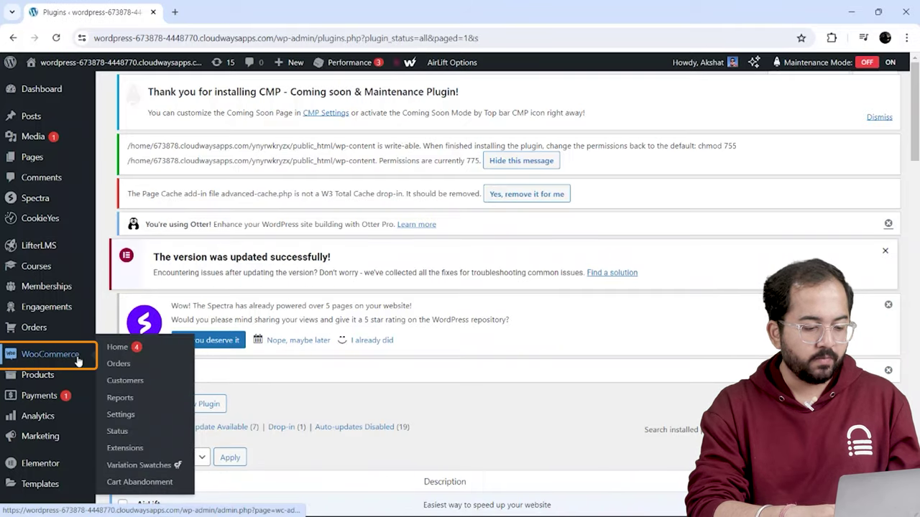
{"action": "left_click", "coordinate": [122, 415]}
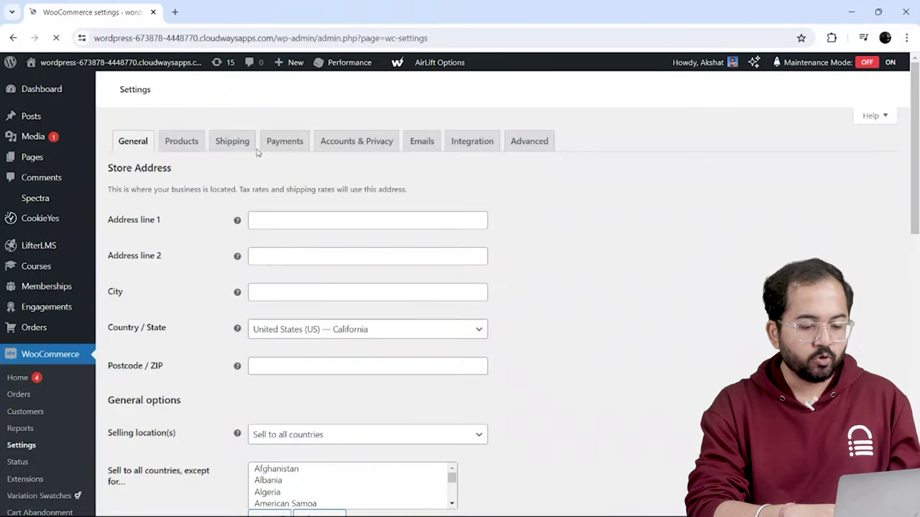
{"action": "left_click", "coordinate": [283, 137]}
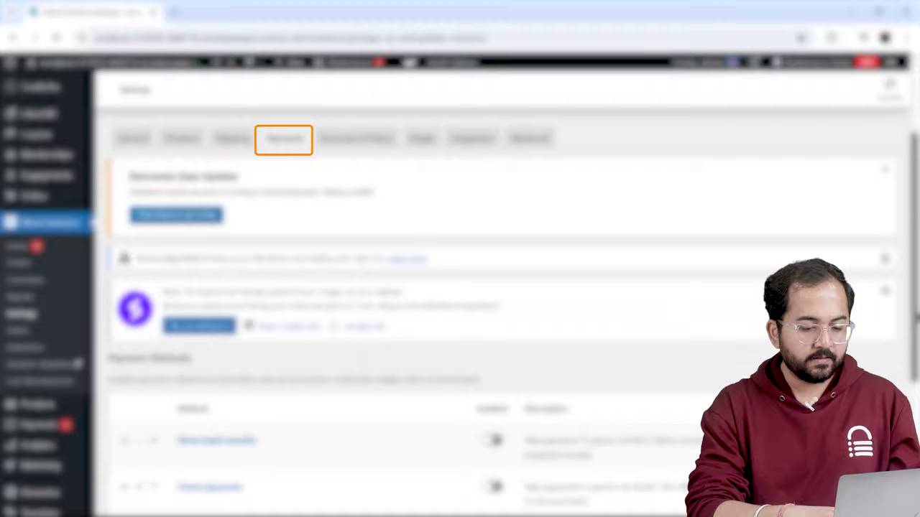
- Enable Stripe in the payment methods list and open its Finish set up page
{"action": "scroll", "coordinate": [460, 287], "scroll_direction": "down", "scroll_amount": 4}
{"action": "left_click", "coordinate": [492, 364]}
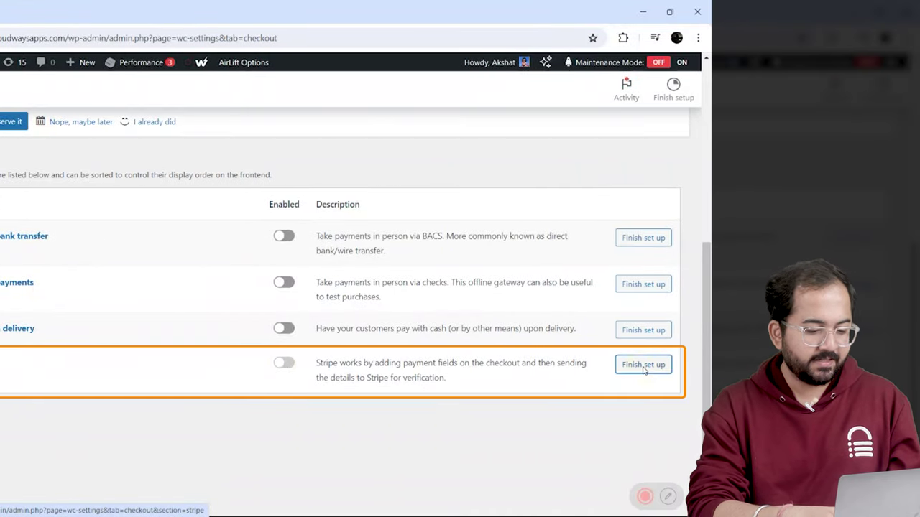
{"action": "left_click", "coordinate": [643, 365]}
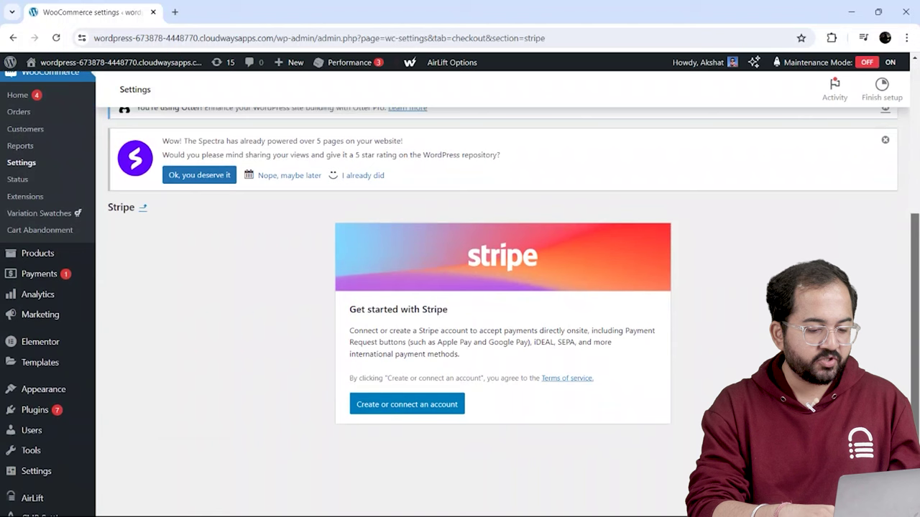
- Load stripe.com in a new browser tab and go to its sign-in page
{"action": "left_click", "coordinate": [174, 12]}
{"action": "type", "text": "stripe.com"}
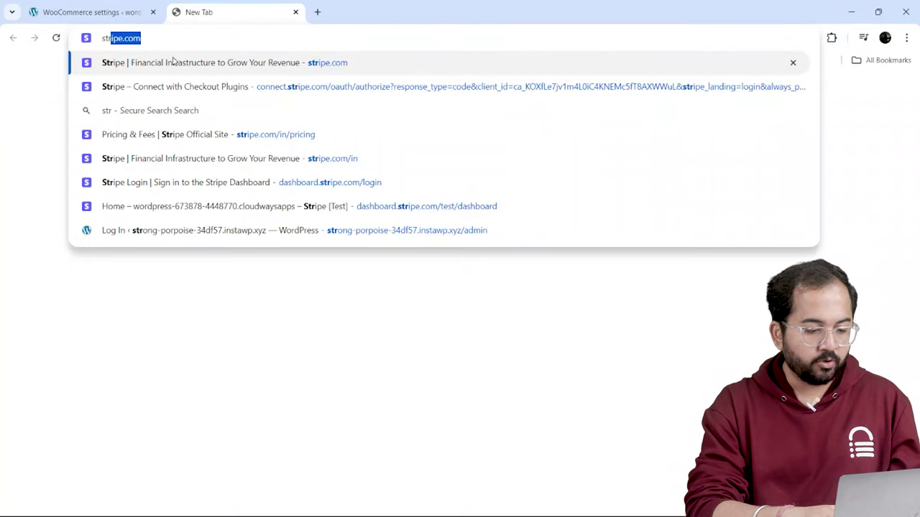
{"action": "left_click", "coordinate": [172, 63]}
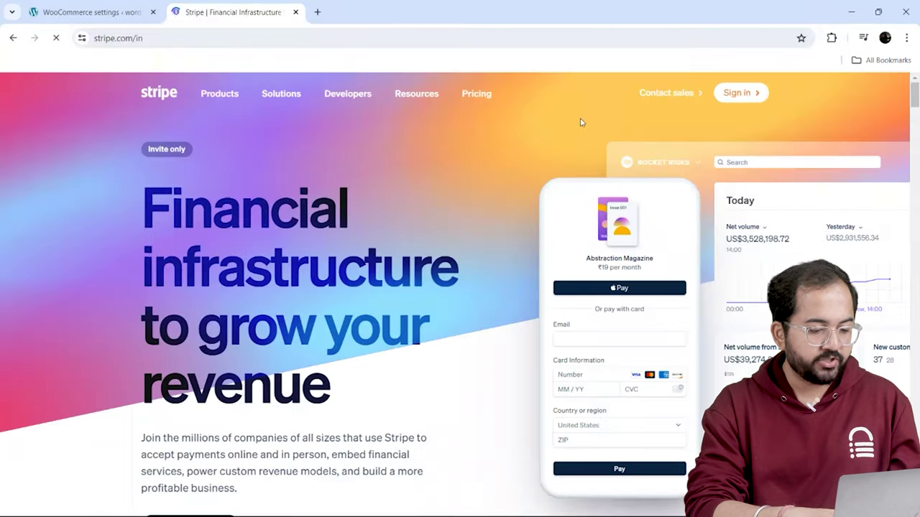
{"action": "left_click", "coordinate": [735, 94]}
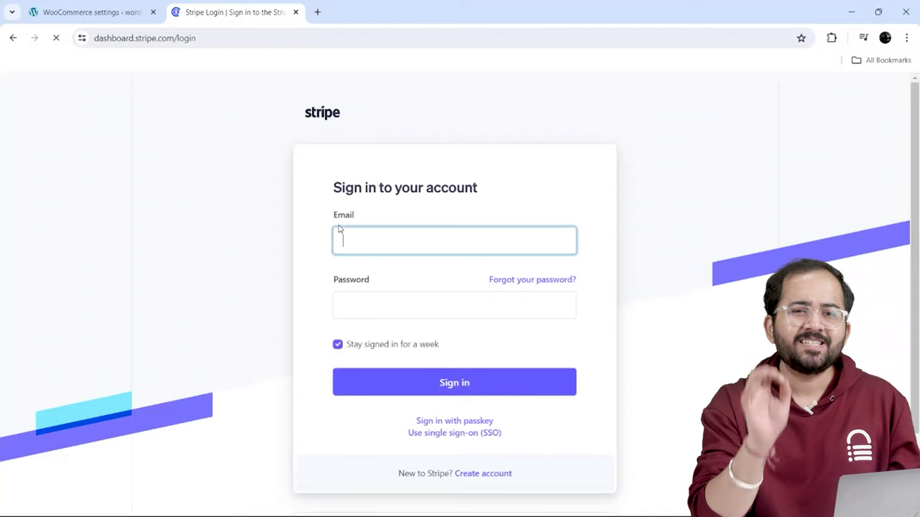
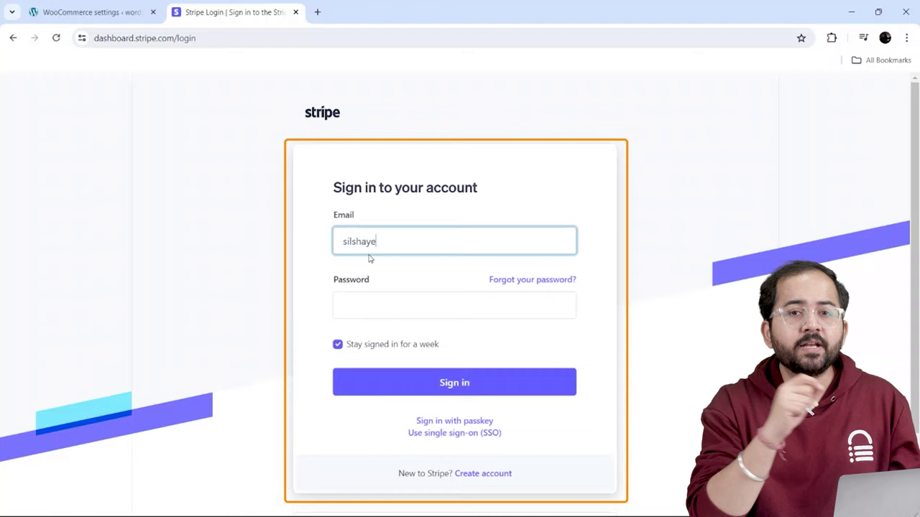
- Sign in to Stripe with the account e-mail and password
{"action": "left_click", "coordinate": [350, 299]}
{"action": "type", "text": "••••••••••"}
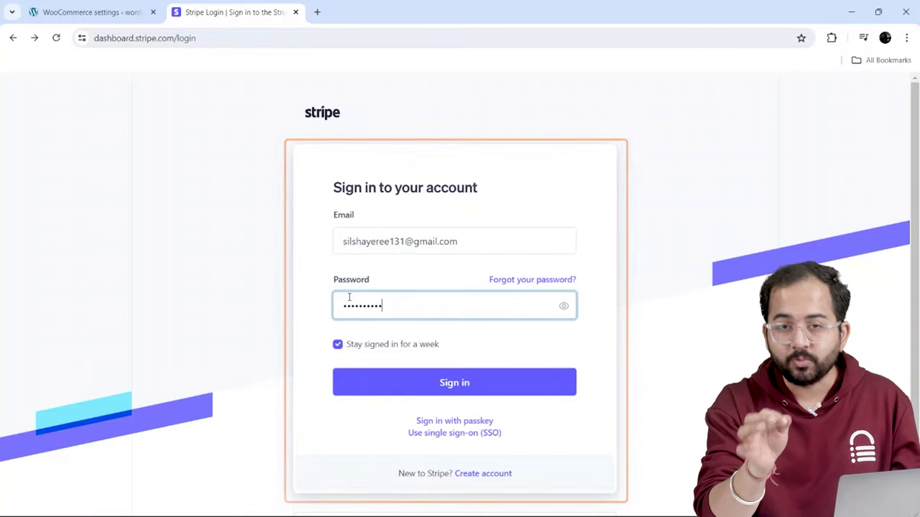
{"action": "left_click", "coordinate": [489, 383]}
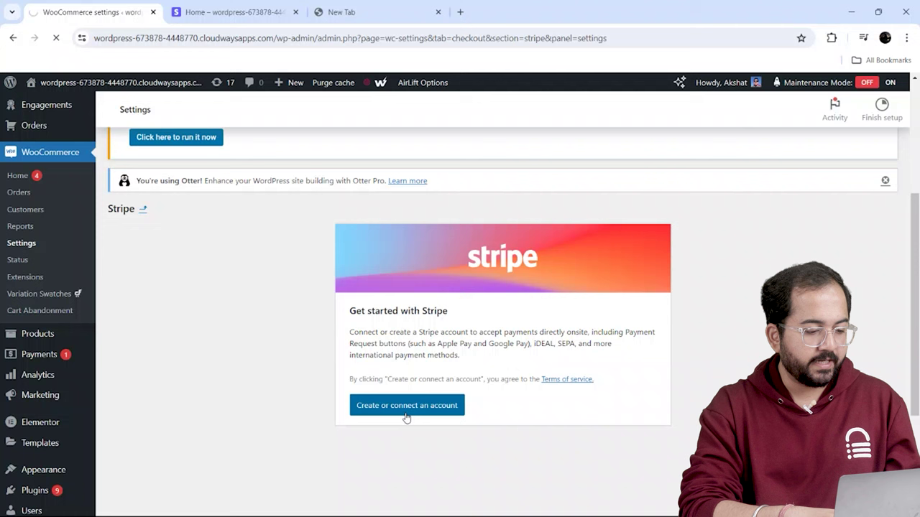
- Connect the existing Stripe account to WooCommerce and set up live webhooks, readying the webhook URL to copy
{"action": "left_click", "coordinate": [406, 405]}
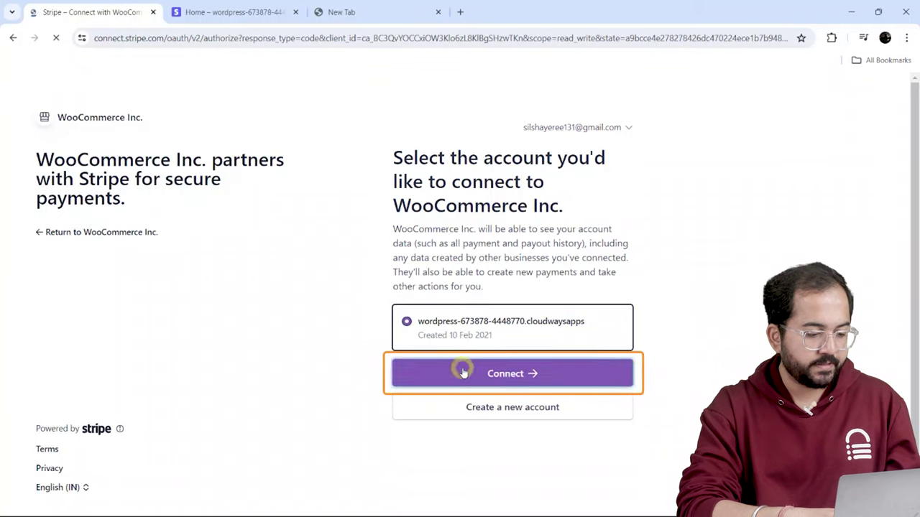
{"action": "left_click", "coordinate": [462, 369]}
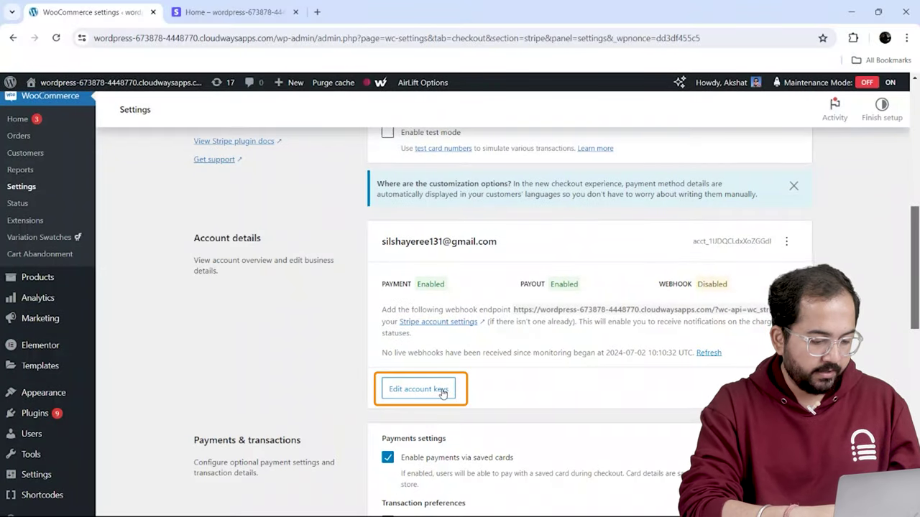
{"action": "left_click", "coordinate": [419, 388]}
{"action": "scroll", "coordinate": [550, 388], "scroll_direction": "down", "scroll_amount": 1}
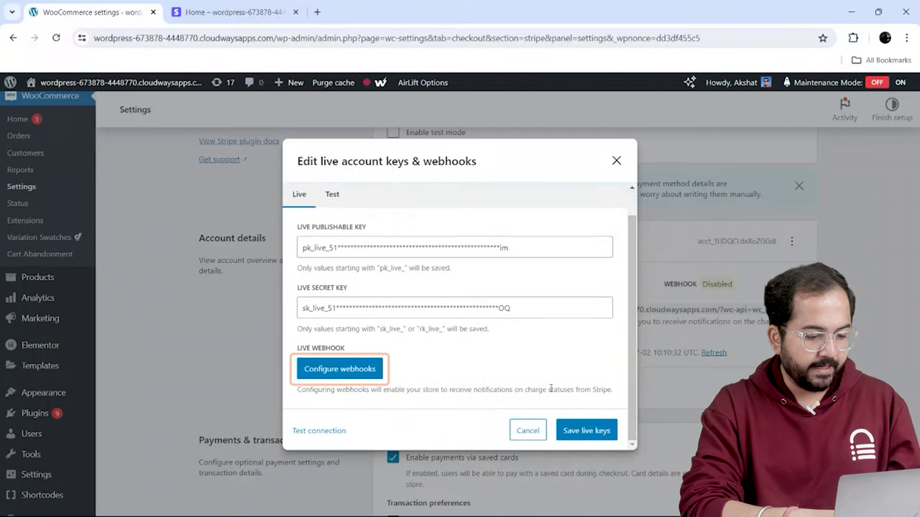
{"action": "left_click", "coordinate": [338, 369]}
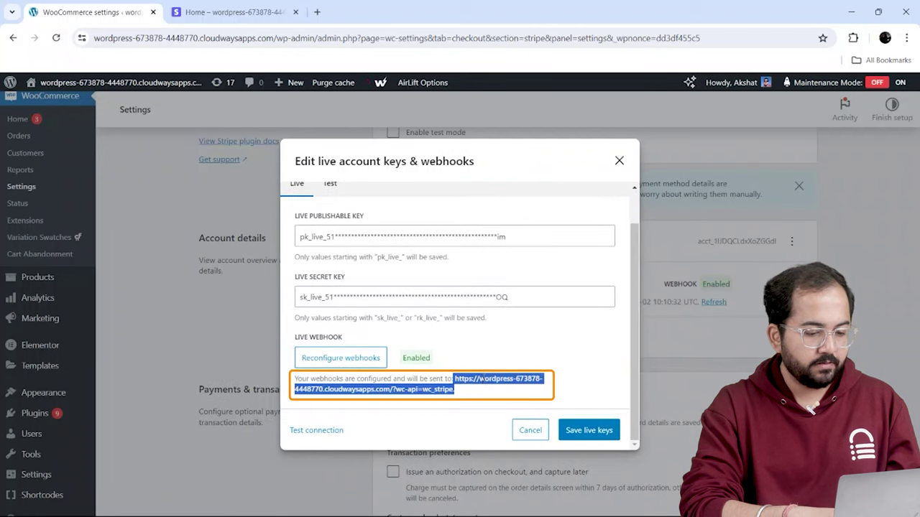
{"action": "right_click", "coordinate": [480, 379]}
- Copy the store's webhook URL and start a new endpoint under Stripe Developers > Webhooks
{"action": "left_click", "coordinate": [503, 216]}
{"action": "left_click", "coordinate": [254, 10]}
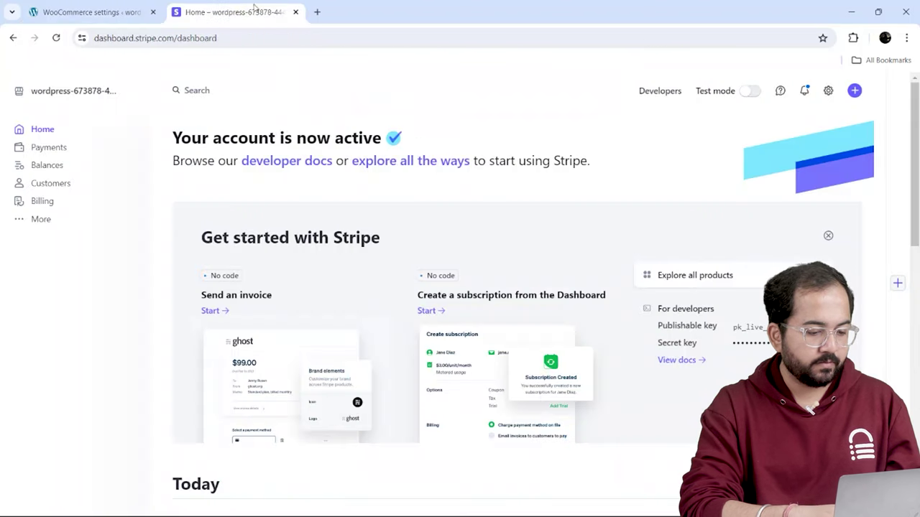
{"action": "left_click", "coordinate": [653, 91]}
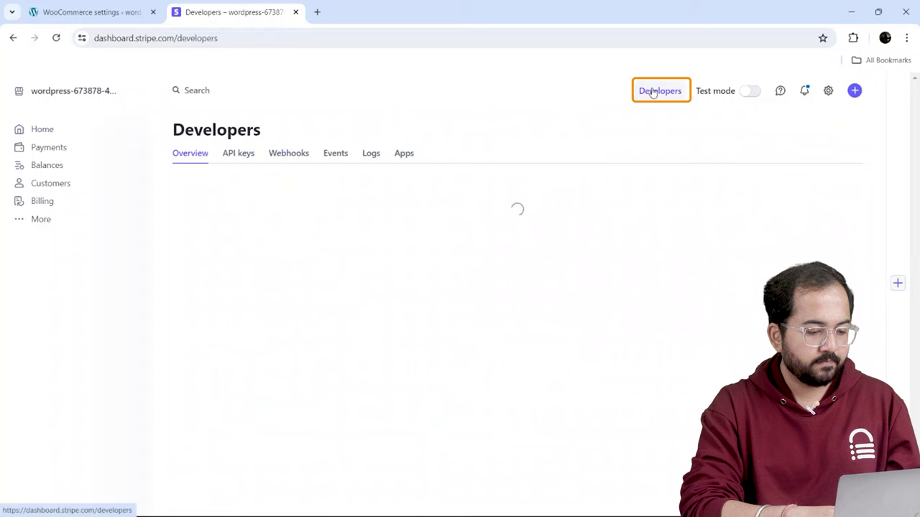
{"action": "left_click", "coordinate": [290, 154]}
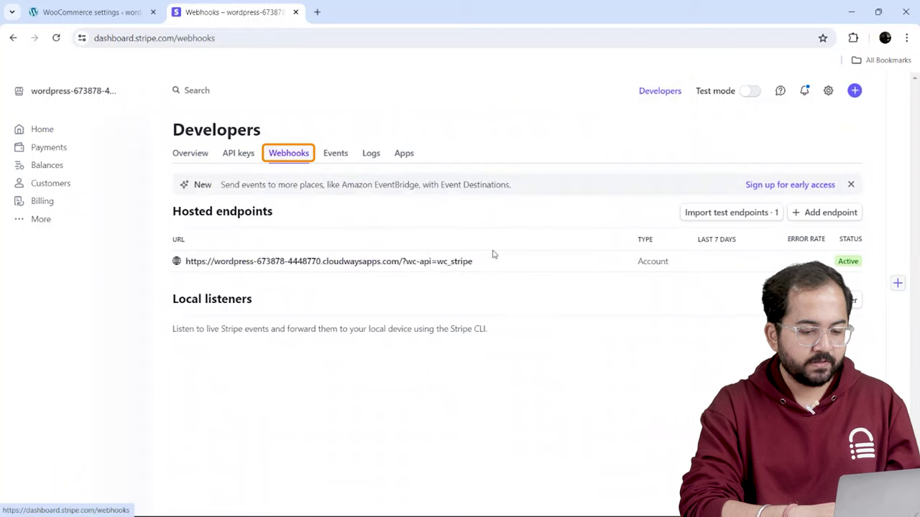
{"action": "left_click", "coordinate": [820, 213]}
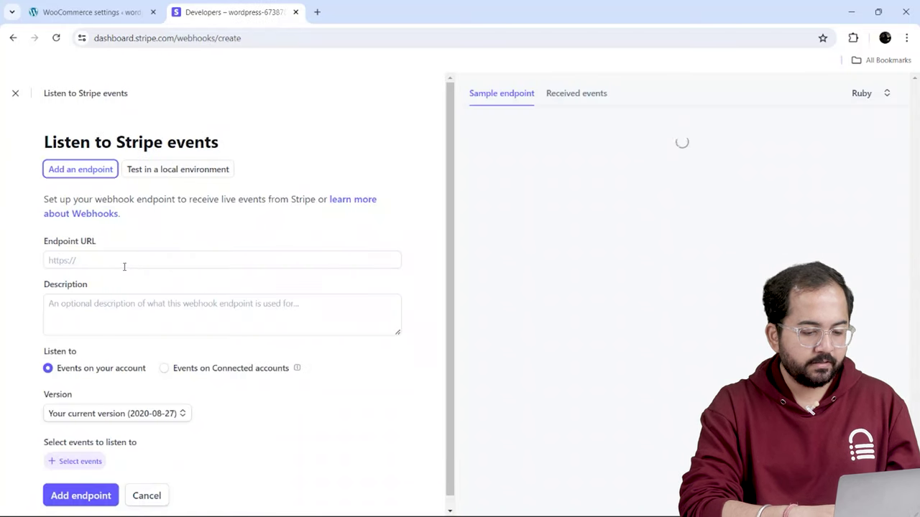
- Paste the webhook URL as the endpoint and describe it 'This is for charging transaction'
{"action": "left_click", "coordinate": [124, 263]}
{"action": "right_click", "coordinate": [126, 261]}
{"action": "left_click", "coordinate": [173, 157]}
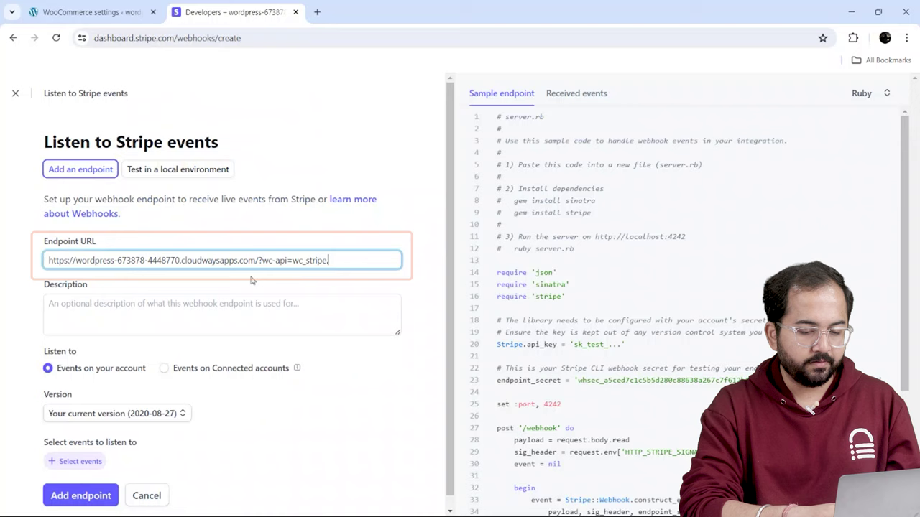
{"action": "left_click", "coordinate": [119, 302]}
{"action": "type", "text": "This is for charging transaction"}
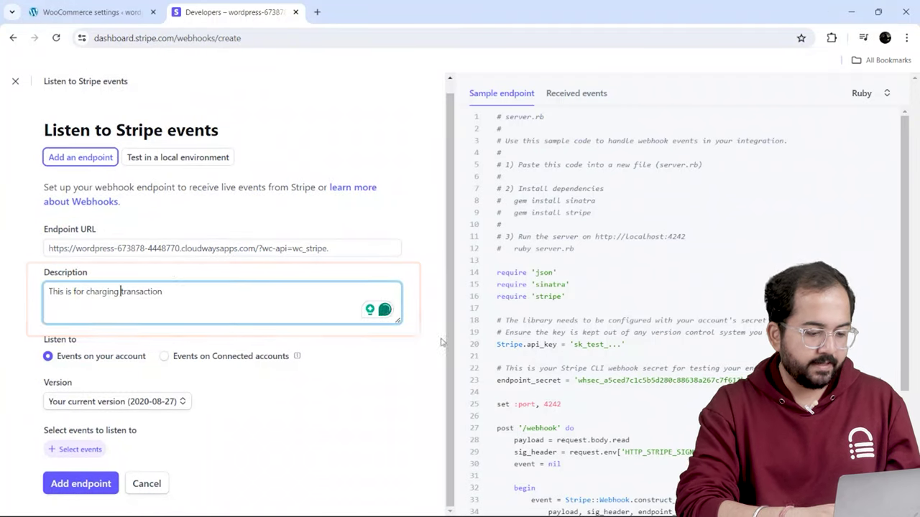
- Select all 13 Charge events and create the webhook endpoint
{"action": "left_click", "coordinate": [75, 449]}
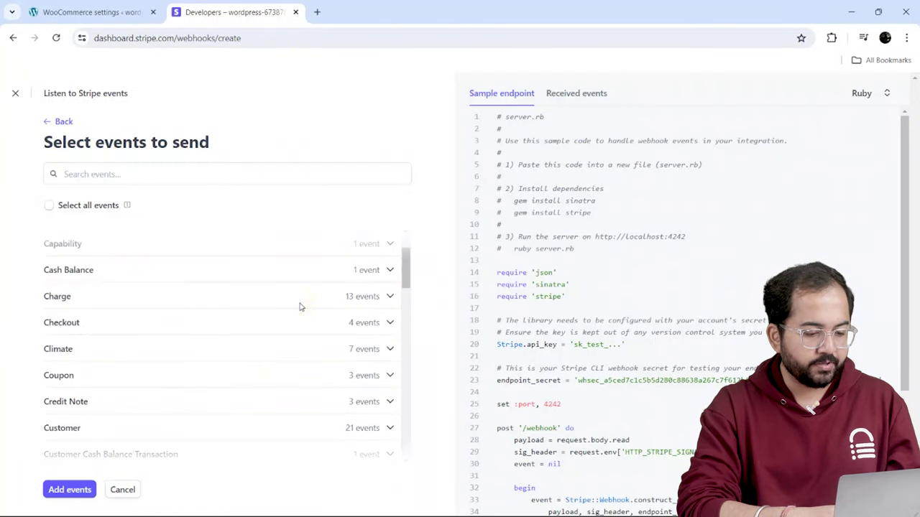
{"action": "left_click", "coordinate": [387, 296]}
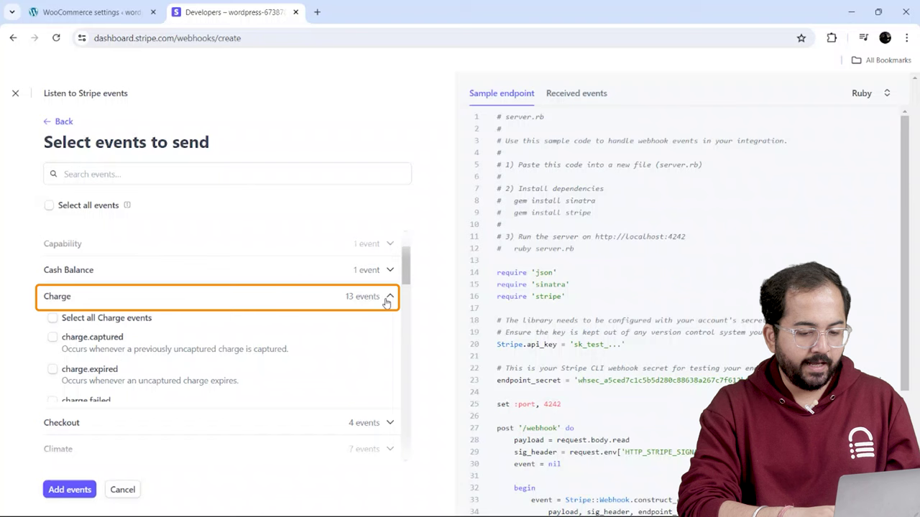
{"action": "left_click", "coordinate": [51, 320]}
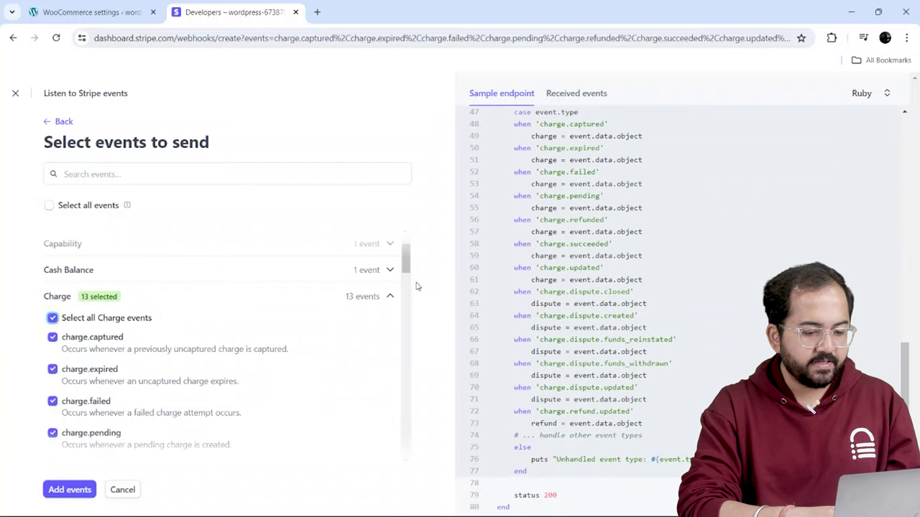
{"action": "left_click", "coordinate": [70, 489]}
{"action": "scroll", "coordinate": [93, 431], "scroll_direction": "down", "scroll_amount": 5}
{"action": "left_click", "coordinate": [94, 484]}
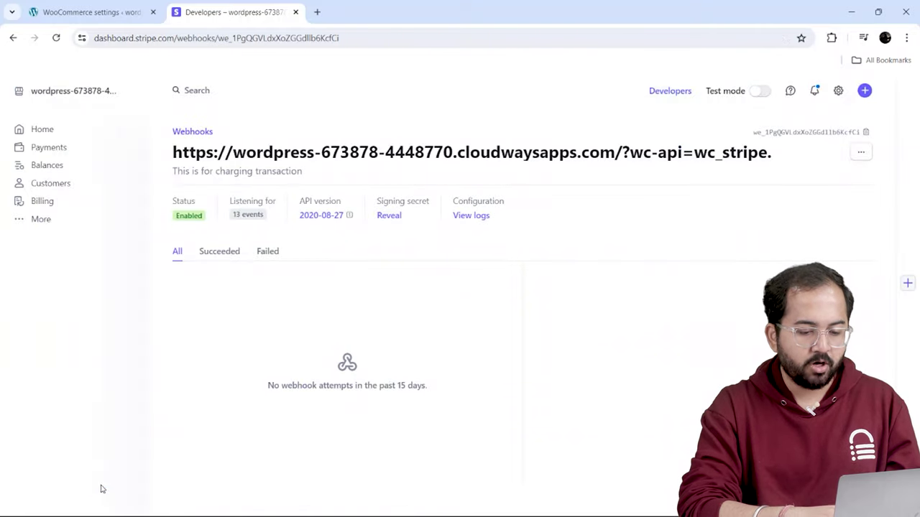
- Return to the store's Stripe settings and test the live keys and webhook connection
{"action": "key", "text": "ctrl+shift+Tab"}
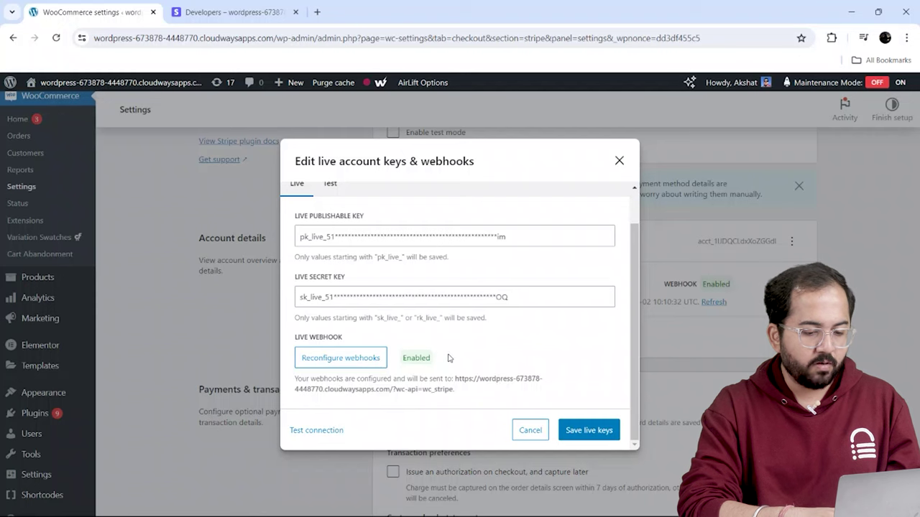
{"action": "left_click", "coordinate": [318, 430]}
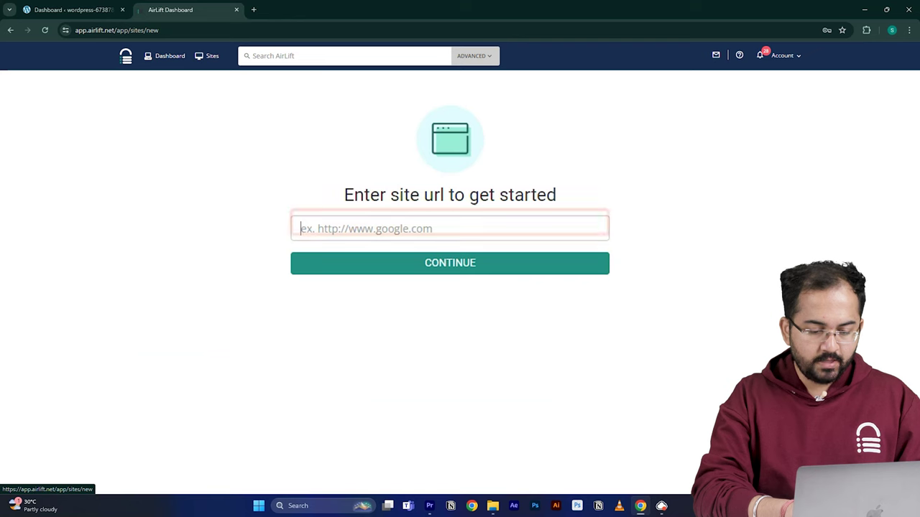
- Submit the site URL to AirLift and review its performance report showing 56 raised to 98
{"action": "key", "text": "ctrl+v"}
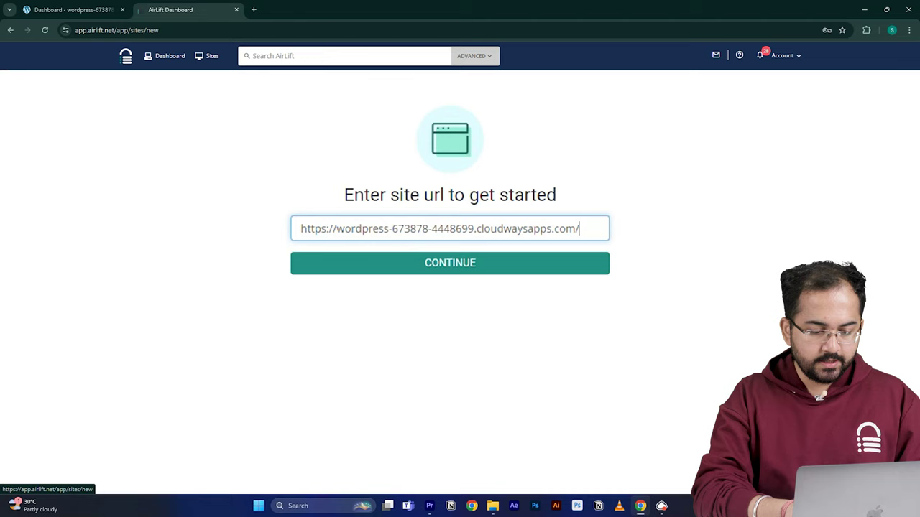
{"action": "left_click", "coordinate": [380, 267]}
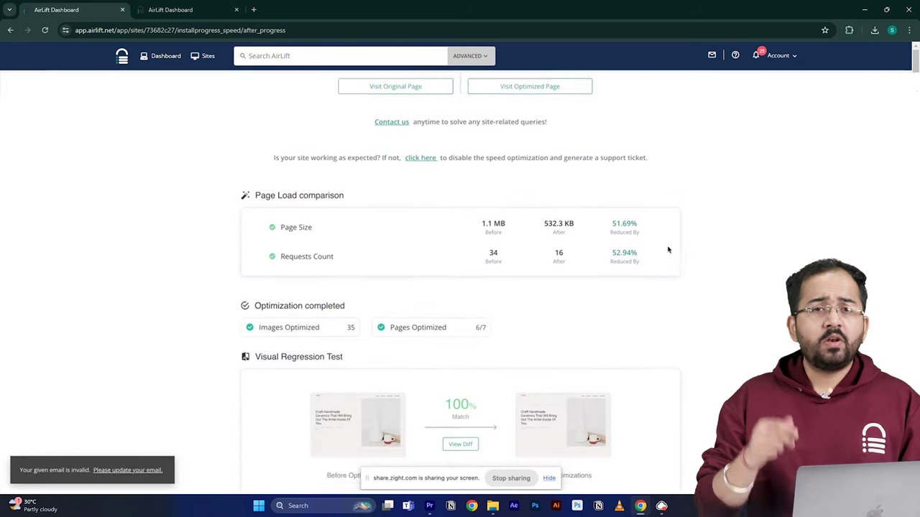
{"action": "scroll", "coordinate": [667, 250], "scroll_direction": "down", "scroll_amount": 1}
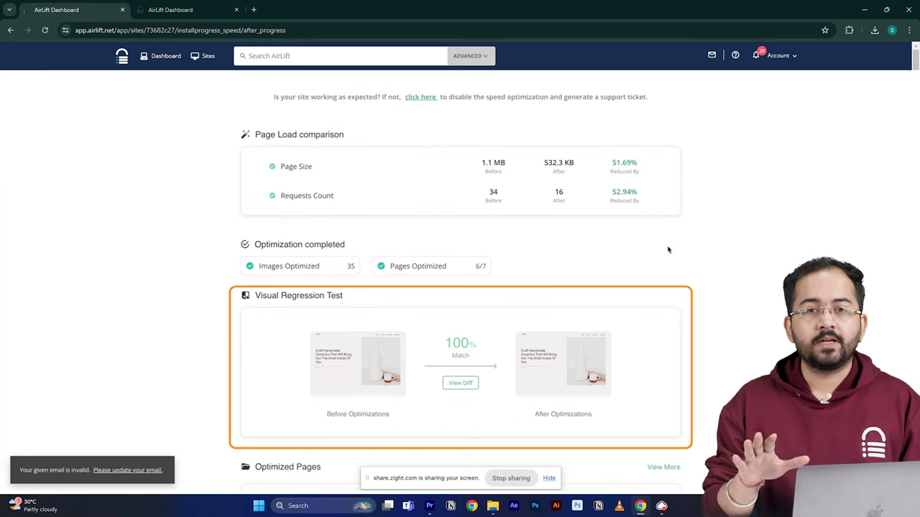
{"action": "scroll", "coordinate": [667, 249], "scroll_direction": "up", "scroll_amount": 3}
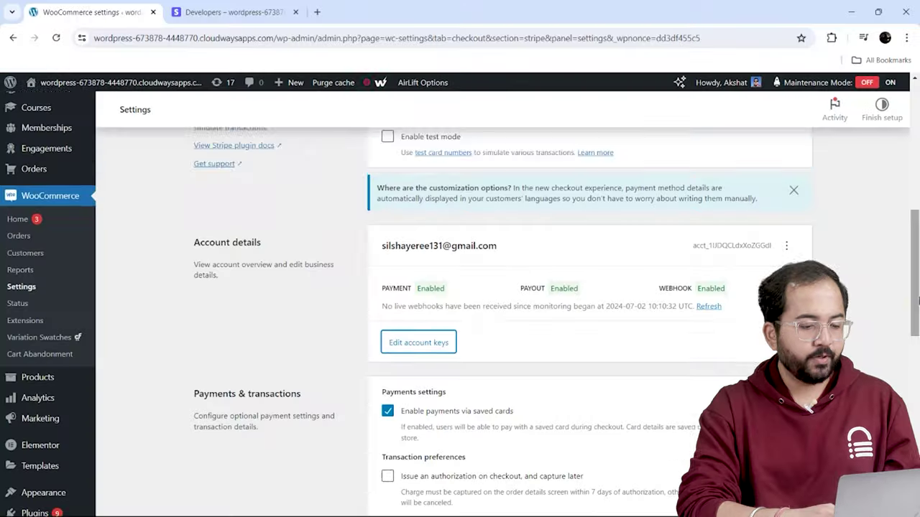
- Try the authorise-now, capture-later option and dismiss its prompt, leaving manual capture off
{"action": "scroll", "coordinate": [918, 372], "scroll_direction": "down", "scroll_amount": 4}
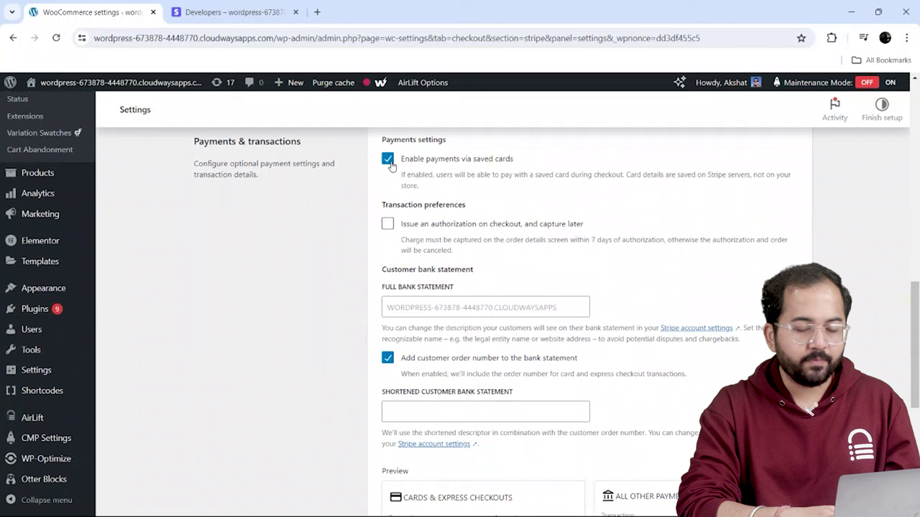
{"action": "left_click", "coordinate": [387, 225]}
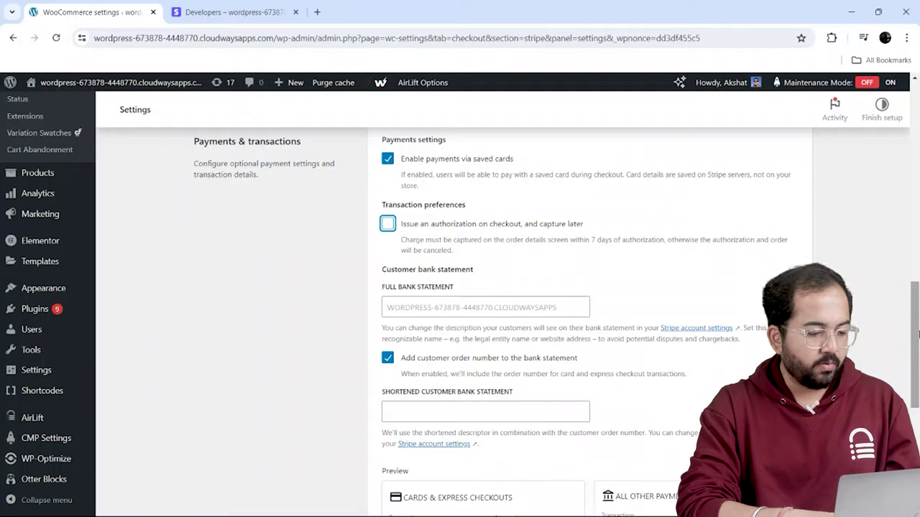
{"action": "left_click", "coordinate": [619, 231]}
- Save the Stripe payment settings and switch the Stripe dashboard to test mode
{"action": "scroll", "coordinate": [917, 364], "scroll_direction": "down", "scroll_amount": 2}
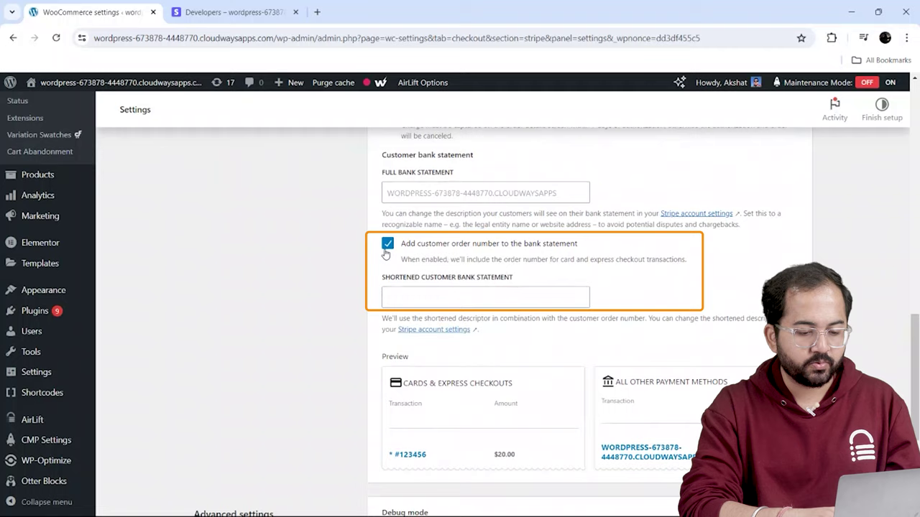
{"action": "scroll", "coordinate": [460, 324], "scroll_direction": "down", "scroll_amount": 5}
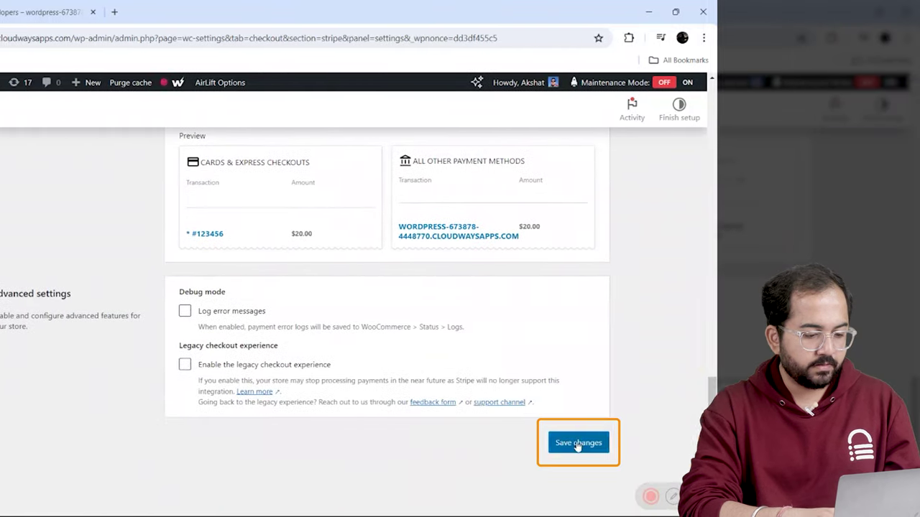
{"action": "left_click", "coordinate": [577, 443]}
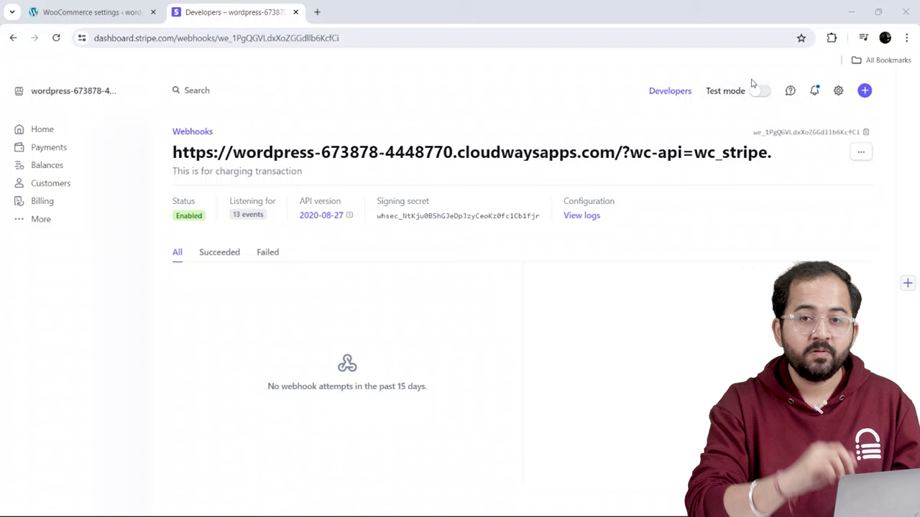
{"action": "left_click", "coordinate": [756, 92]}
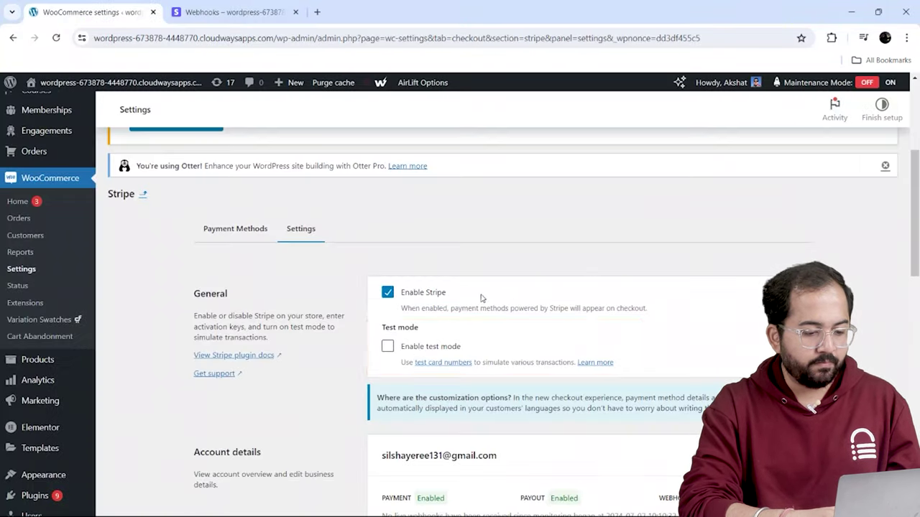
- Tick Enable test mode in the store's Stripe settings
{"action": "left_click", "coordinate": [388, 347]}
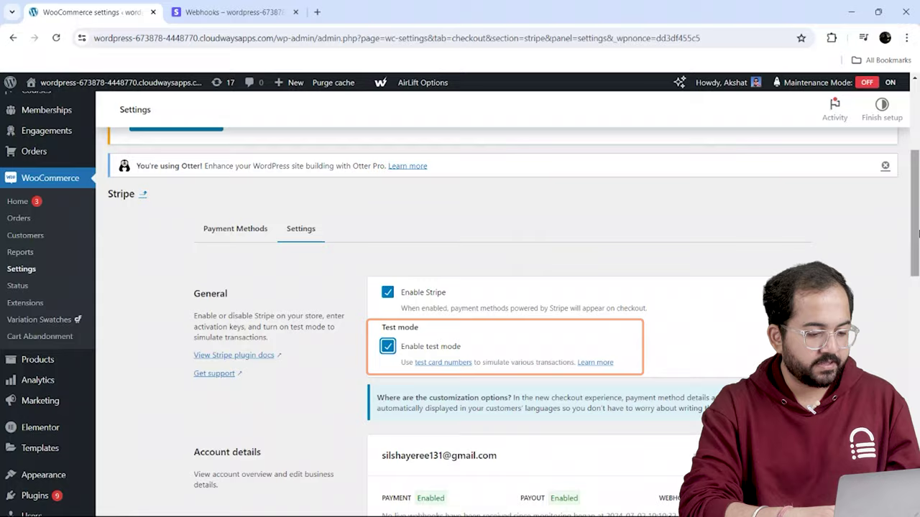
{"action": "scroll", "coordinate": [392, 355], "scroll_direction": "down", "scroll_amount": 12}
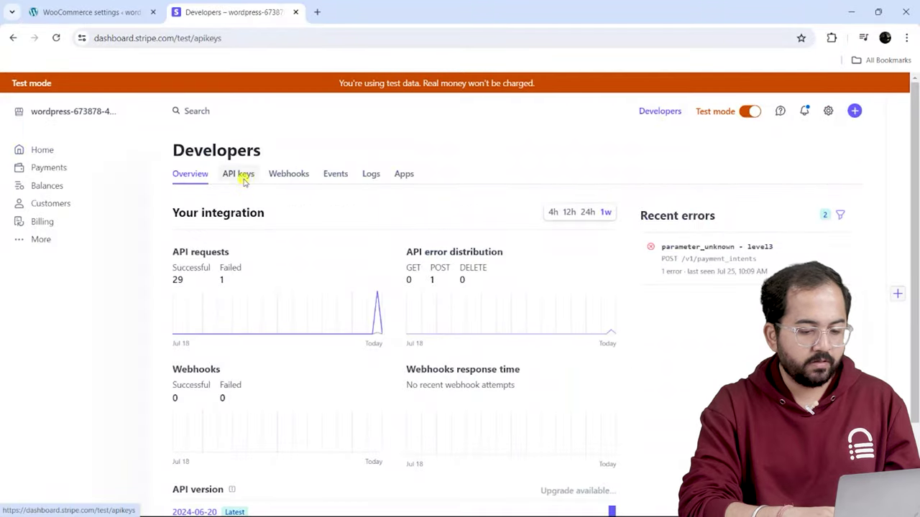
- Copy the test publishable key from Stripe's API keys page into the store's settings
{"action": "left_click", "coordinate": [244, 180]}
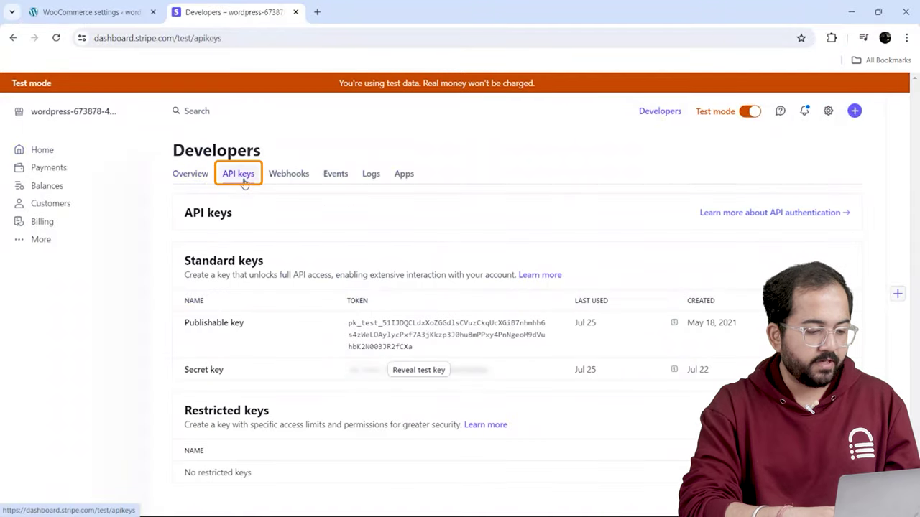
{"action": "left_click", "coordinate": [419, 369]}
{"action": "left_click", "coordinate": [379, 334]}
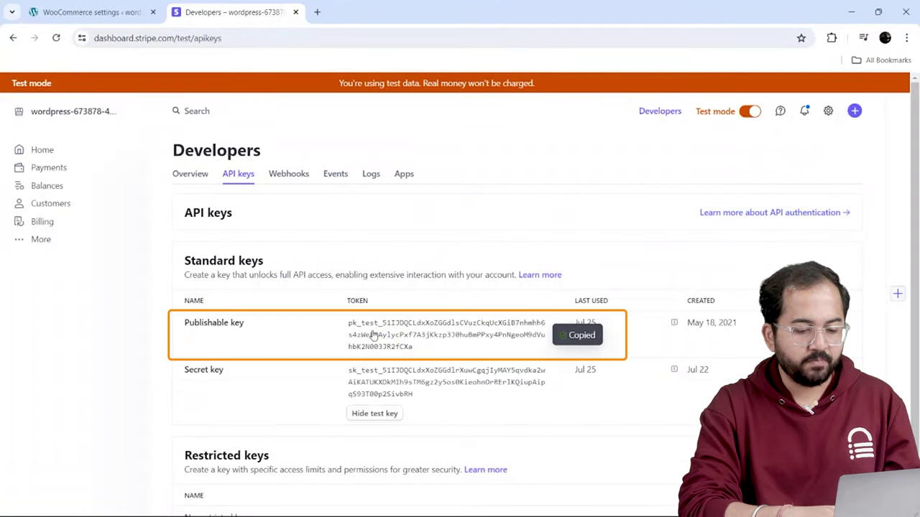
{"action": "left_click", "coordinate": [101, 11]}
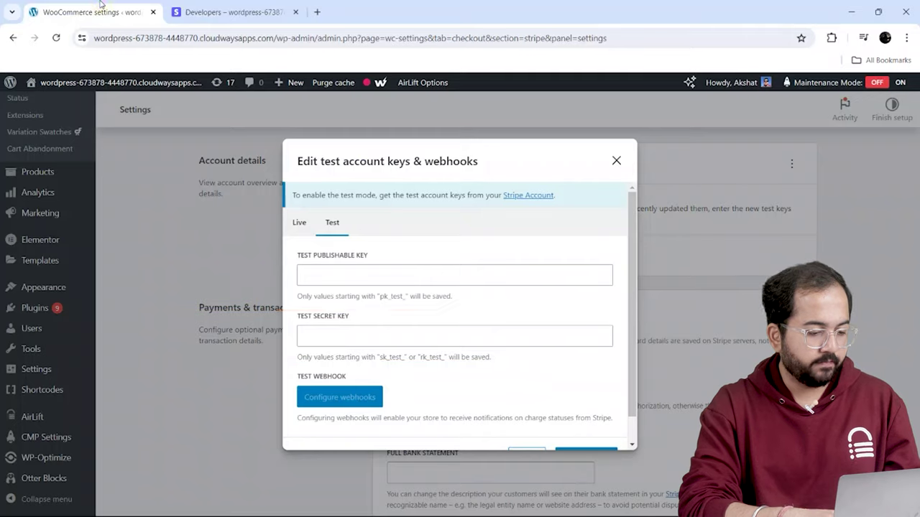
{"action": "right_click", "coordinate": [331, 275]}
{"action": "left_click", "coordinate": [408, 158]}
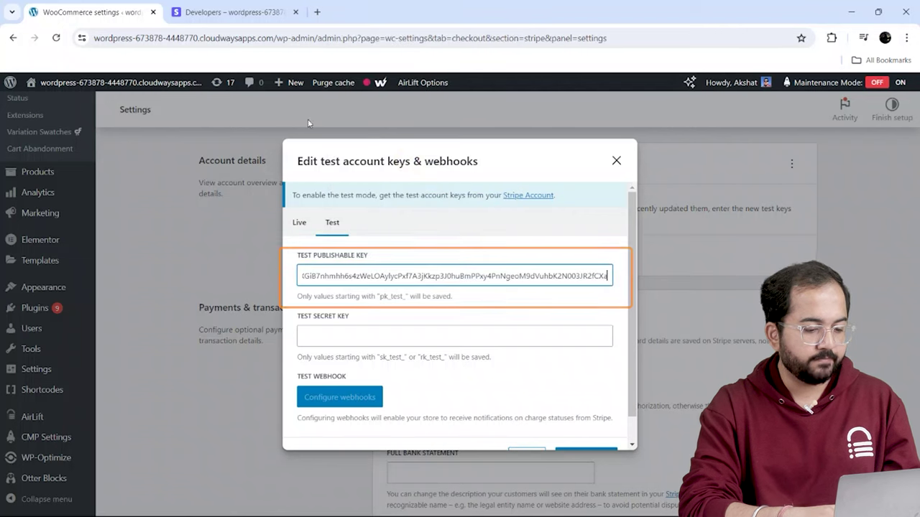
- Copy the test secret key from Stripe into the store's secret key field
{"action": "left_click", "coordinate": [230, 12]}
{"action": "left_click", "coordinate": [446, 381]}
{"action": "left_click", "coordinate": [89, 12]}
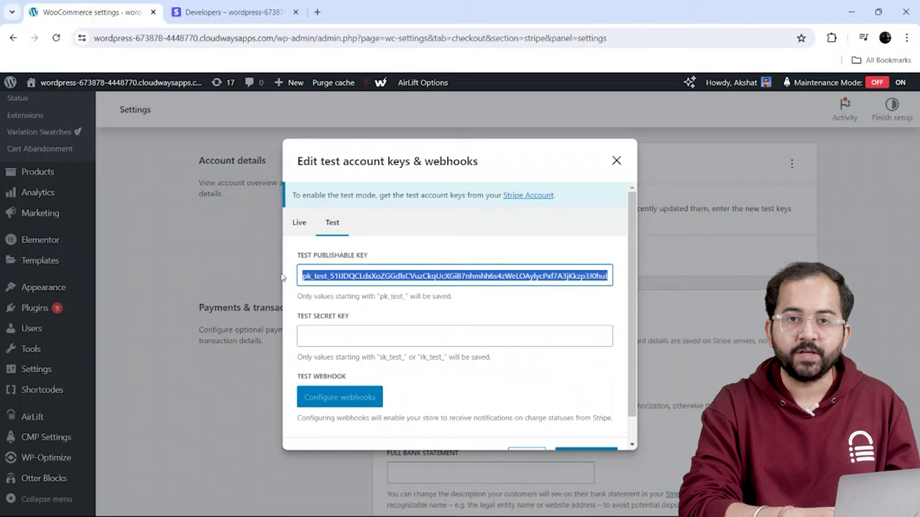
{"action": "left_click", "coordinate": [455, 335]}
{"action": "key", "text": "ctrl+v"}
{"action": "left_click", "coordinate": [636, 373]}
- Set up test-mode webhooks and save the test keys
{"action": "scroll", "coordinate": [629, 415], "scroll_direction": "down", "scroll_amount": 1}
{"action": "left_click", "coordinate": [352, 369]}
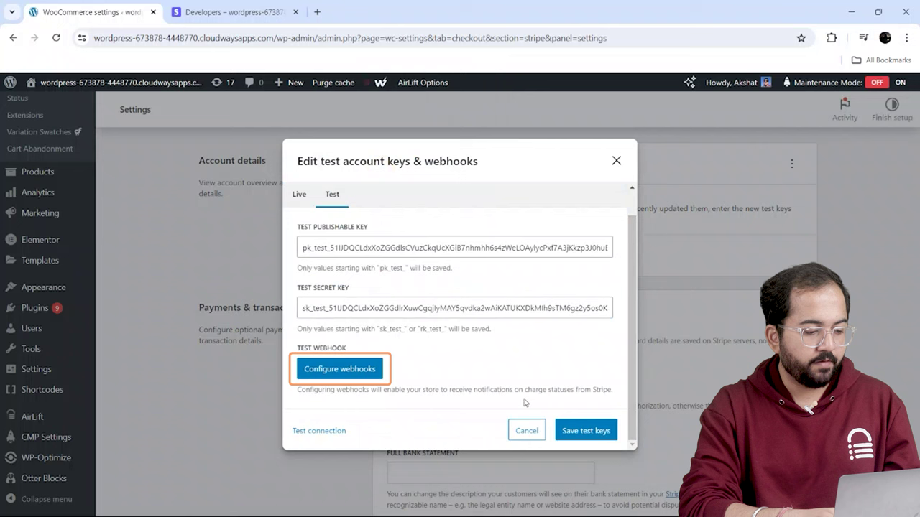
{"action": "left_click", "coordinate": [588, 440]}
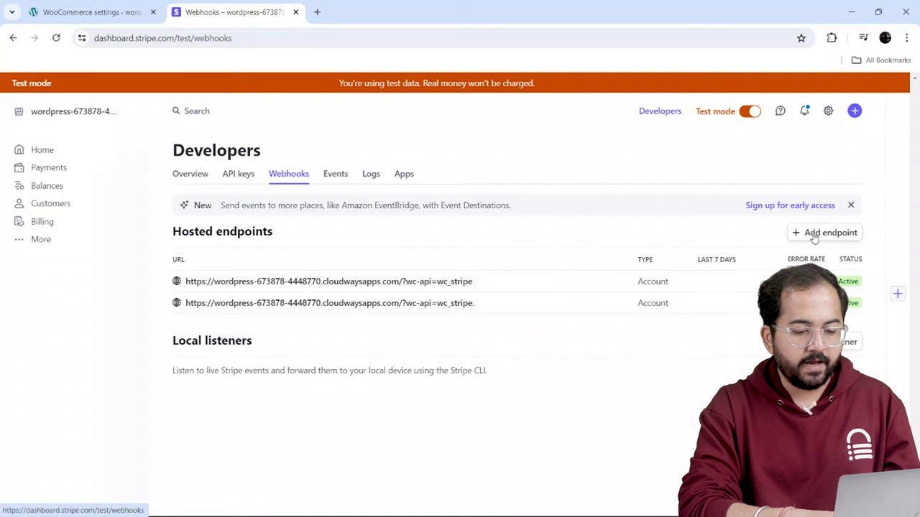
- Add a Stripe webhook endpoint with the site's URL, described 'This is for tracking transaction'
{"action": "left_click", "coordinate": [813, 234]}
{"action": "right_click", "coordinate": [113, 279]}
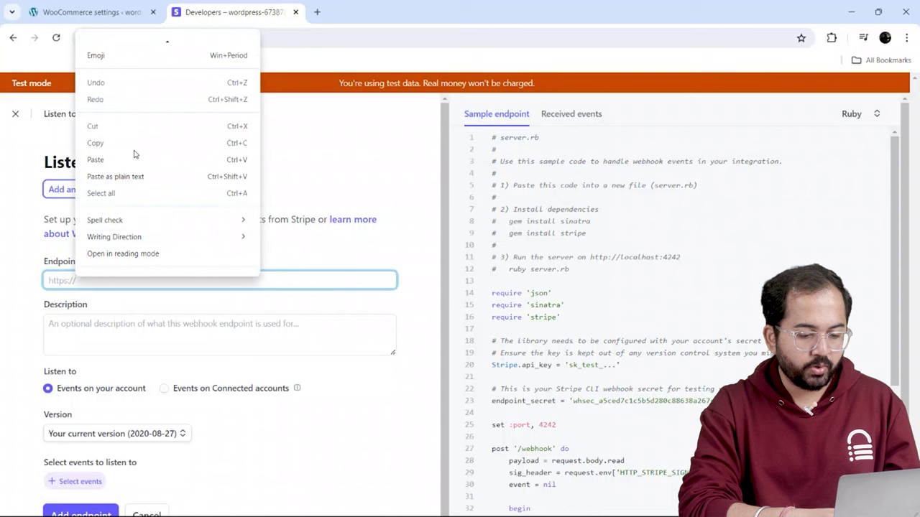
{"action": "left_click", "coordinate": [134, 156]}
{"action": "left_click", "coordinate": [103, 338]}
{"action": "type", "text": "This is for tracking transaction"}
{"action": "left_click_drag", "start_coordinate": [455, 448], "coordinate": [454, 495]}
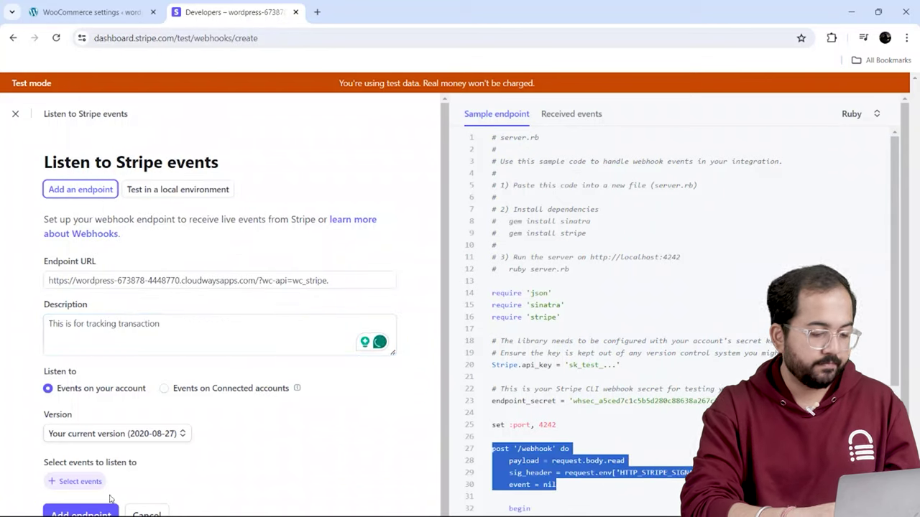
{"action": "left_click", "coordinate": [90, 515]}
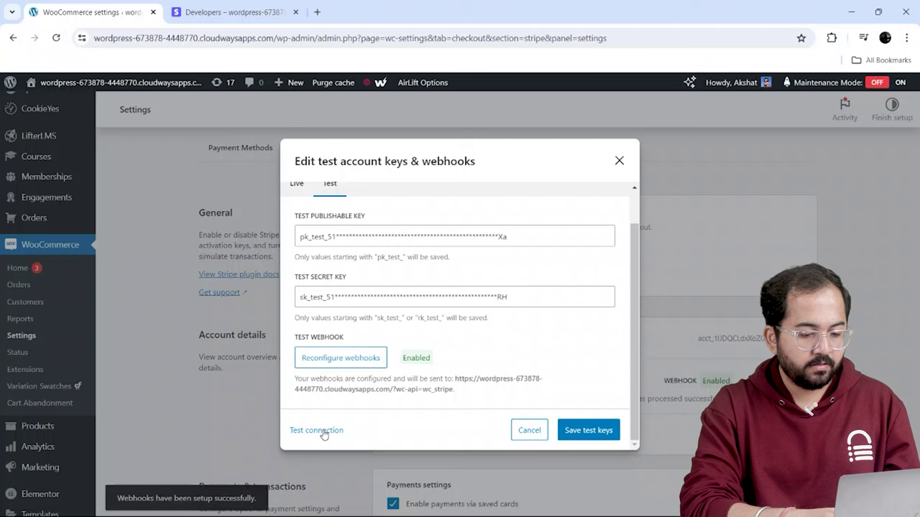
- Run the Stripe test-mode connection test, then add Assorted Coffee to the cart
{"action": "left_click", "coordinate": [317, 430]}
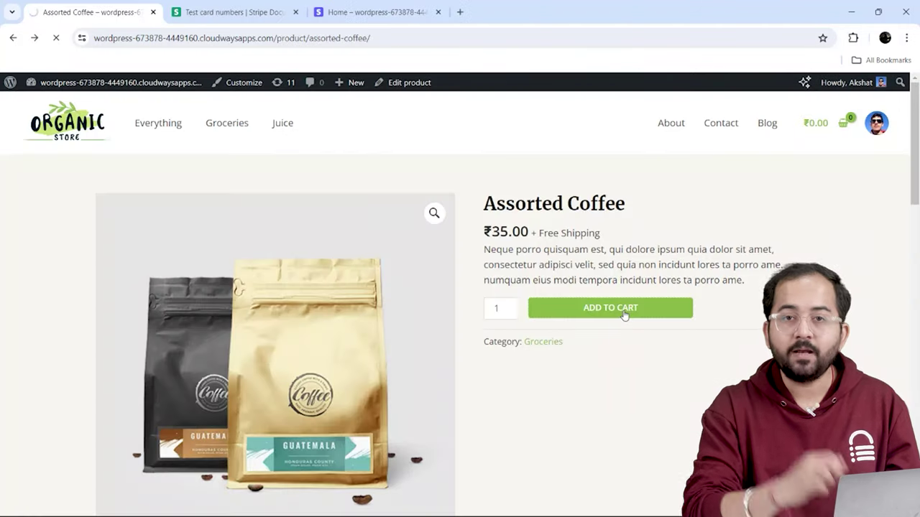
{"action": "left_click", "coordinate": [625, 315]}
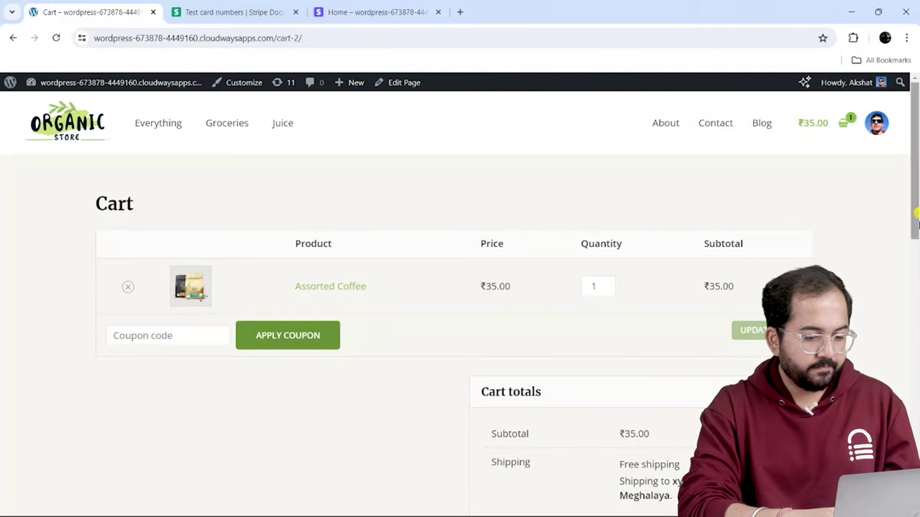
- Proceed from the ₹35.00 Assorted Coffee cart to checkout and start the card number field
{"action": "left_click_drag", "start_coordinate": [909, 230], "coordinate": [909, 319]}
{"action": "left_click", "coordinate": [669, 347]}
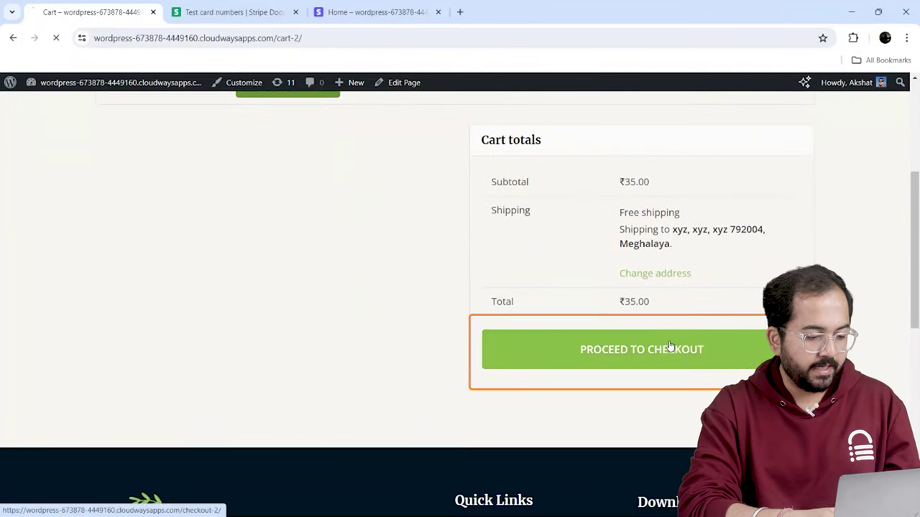
{"action": "left_click_drag", "start_coordinate": [917, 163], "coordinate": [917, 262]}
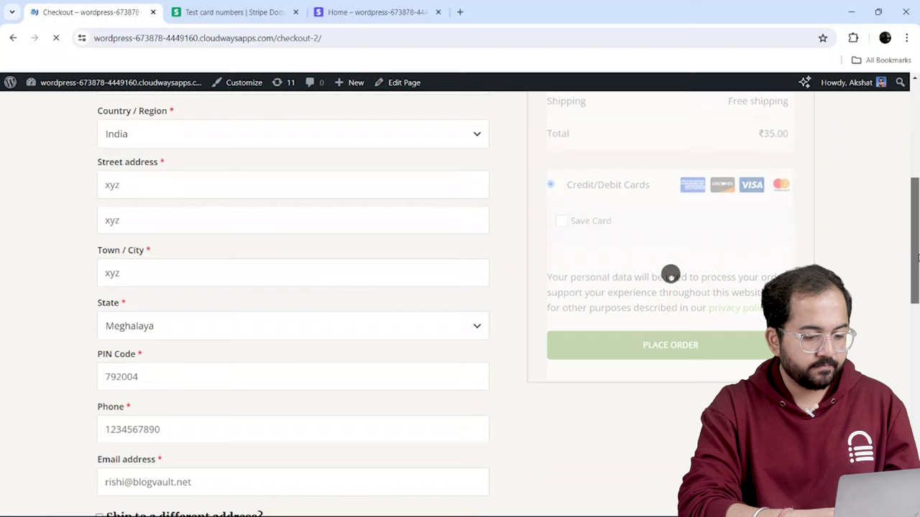
{"action": "left_click", "coordinate": [567, 235]}
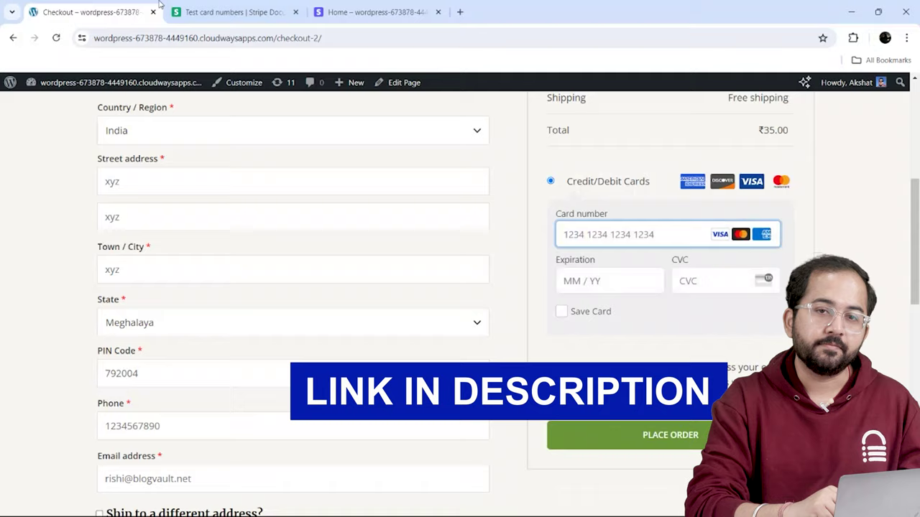
- Paste the India test Visa card number from the Stripe docs into Card number
{"action": "key", "text": "ctrl+Tab"}
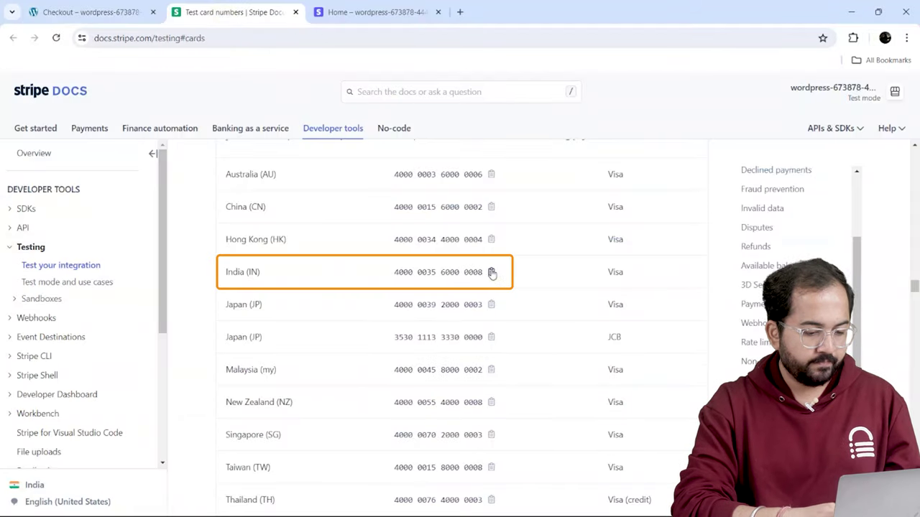
{"action": "left_click", "coordinate": [491, 271]}
{"action": "left_click", "coordinate": [144, 8]}
{"action": "right_click", "coordinate": [575, 236]}
{"action": "left_click", "coordinate": [604, 350]}
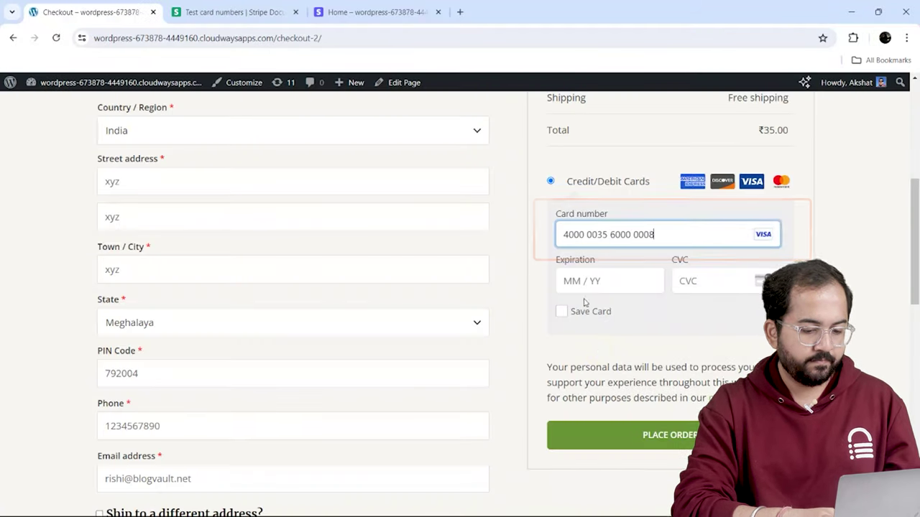
- Enter expiry 0225 and the CVC, place the order, and complete the test authentication
{"action": "left_click", "coordinate": [579, 281]}
{"action": "type", "text": "0225"}
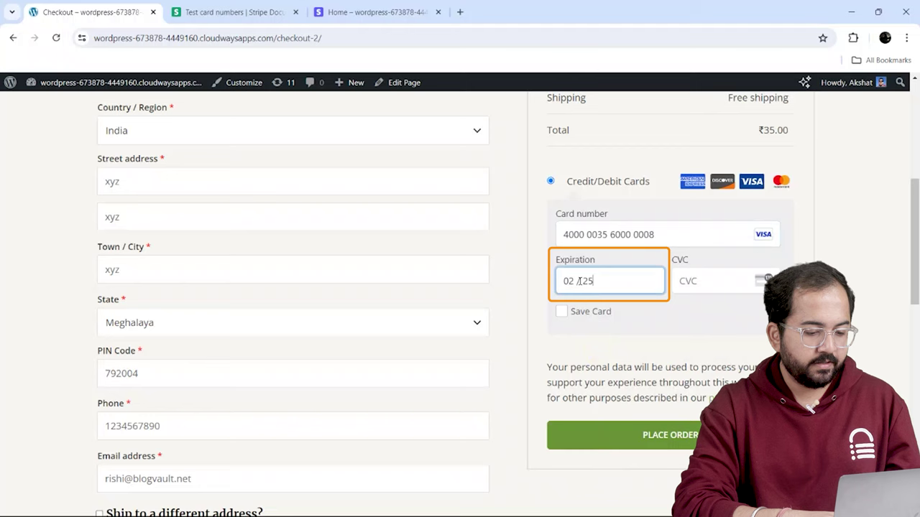
{"action": "left_click", "coordinate": [681, 291]}
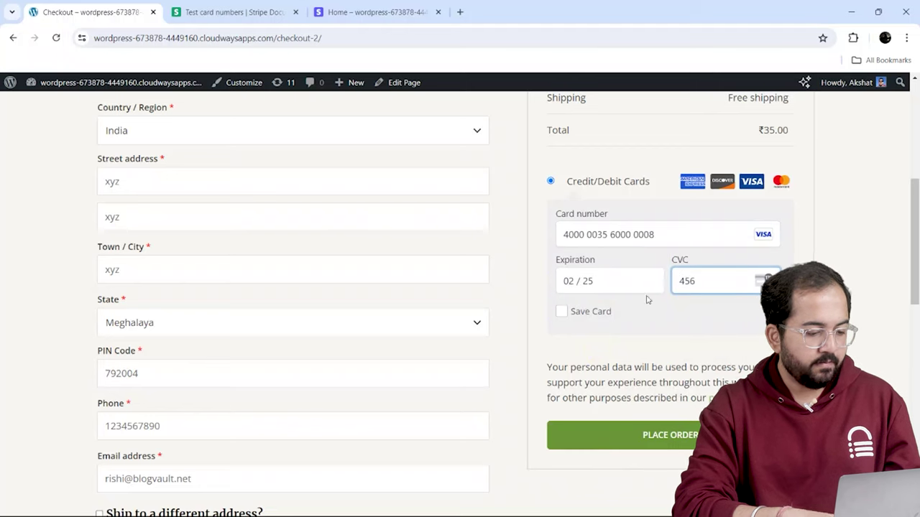
{"action": "left_click", "coordinate": [610, 433]}
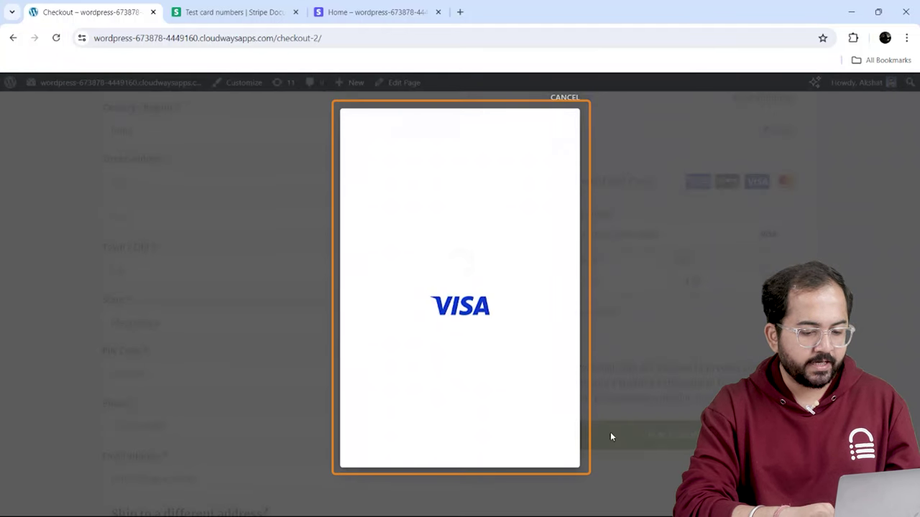
{"action": "left_click", "coordinate": [542, 447]}
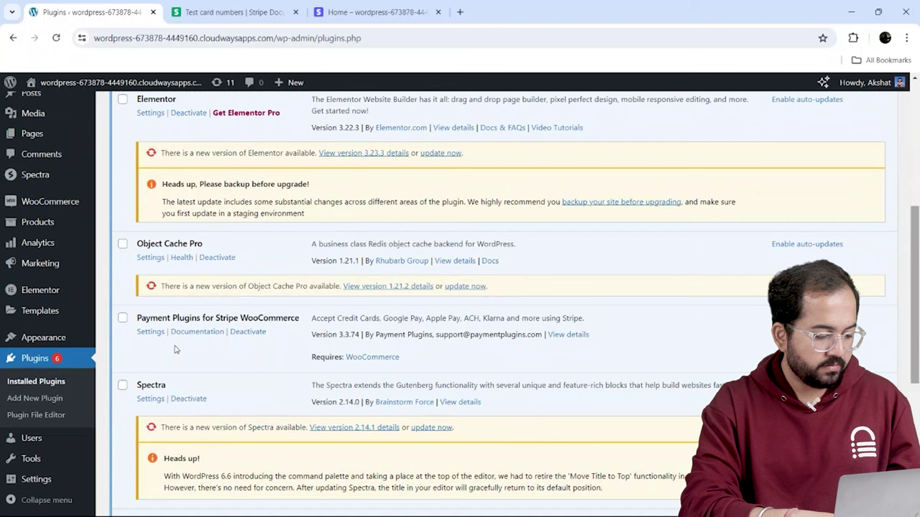
- Set the Stripe plugin's Mode to Live and save the settings
{"action": "left_click", "coordinate": [150, 332]}
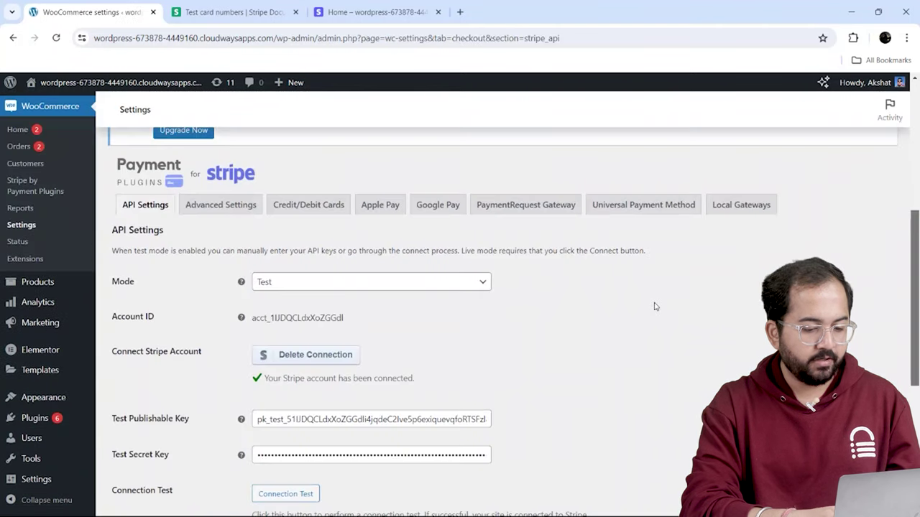
{"action": "left_click", "coordinate": [371, 282]}
{"action": "left_click", "coordinate": [273, 320]}
{"action": "scroll", "coordinate": [460, 323], "scroll_direction": "down", "scroll_amount": 3}
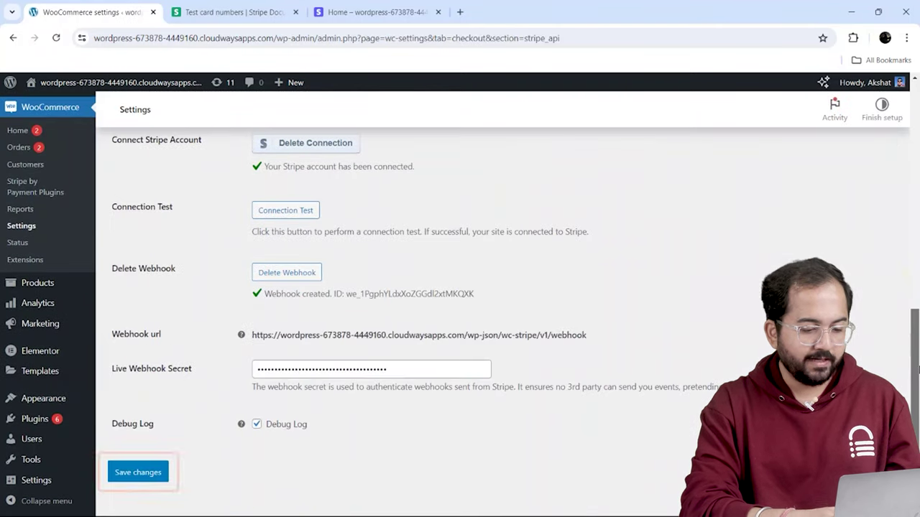
{"action": "left_click", "coordinate": [138, 472]}
- Turn on Refund On Cancel in the Stripe Advanced Settings
{"action": "left_click", "coordinate": [220, 347]}
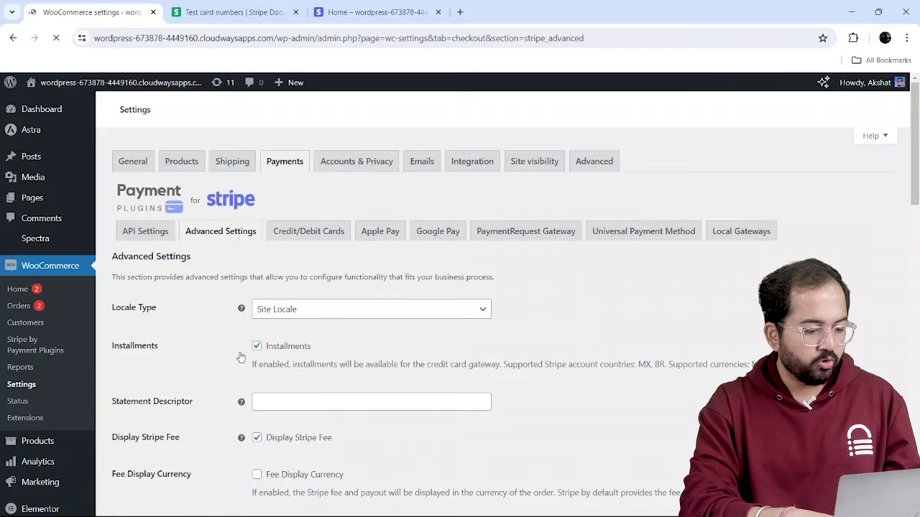
{"action": "scroll", "coordinate": [917, 298], "scroll_direction": "down", "scroll_amount": 7}
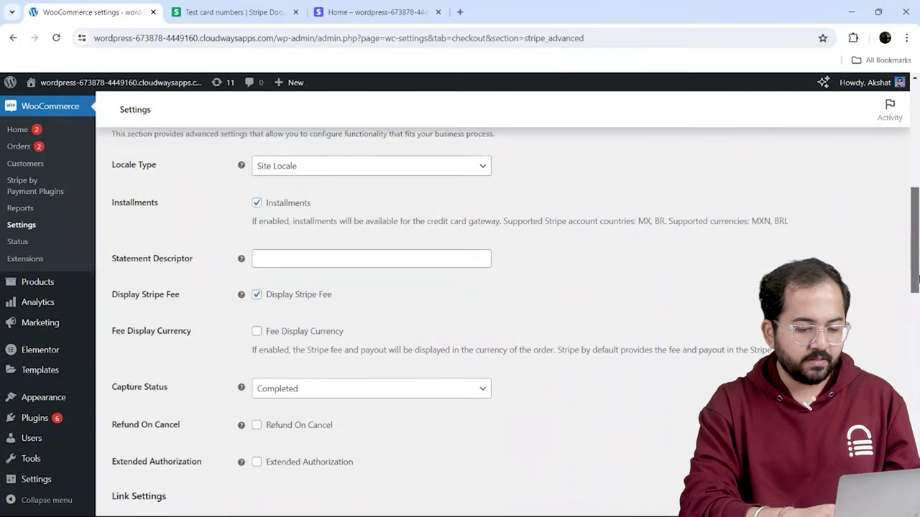
{"action": "scroll", "coordinate": [917, 299], "scroll_direction": "down", "scroll_amount": 2}
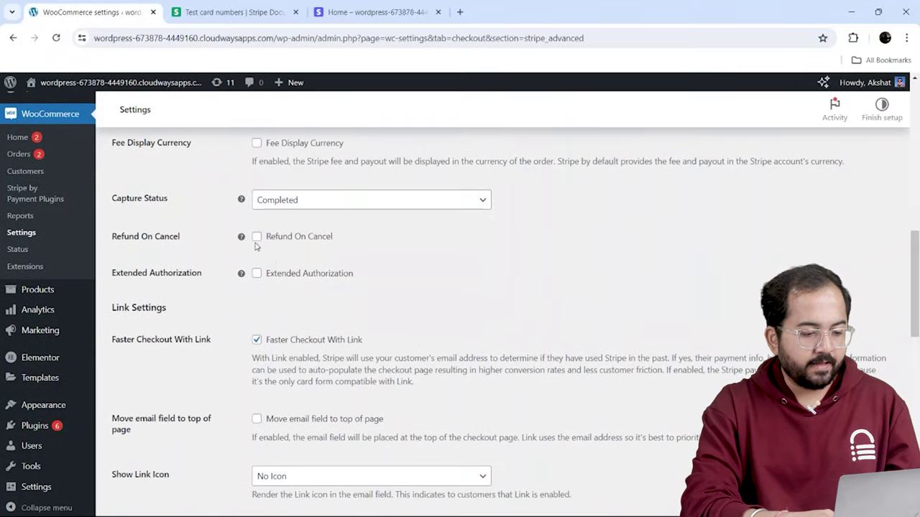
{"action": "left_click", "coordinate": [257, 237]}
{"action": "scroll", "coordinate": [918, 346], "scroll_direction": "down", "scroll_amount": 2}
- Turn off test mode in the Stripe dashboard, then return to the WooCommerce Stripe settings
{"action": "left_click", "coordinate": [380, 13]}
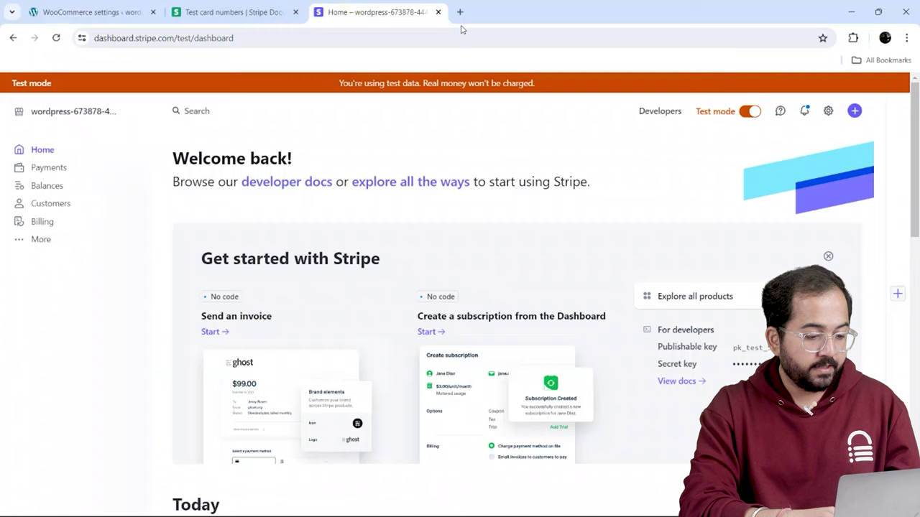
{"action": "left_click", "coordinate": [754, 111]}
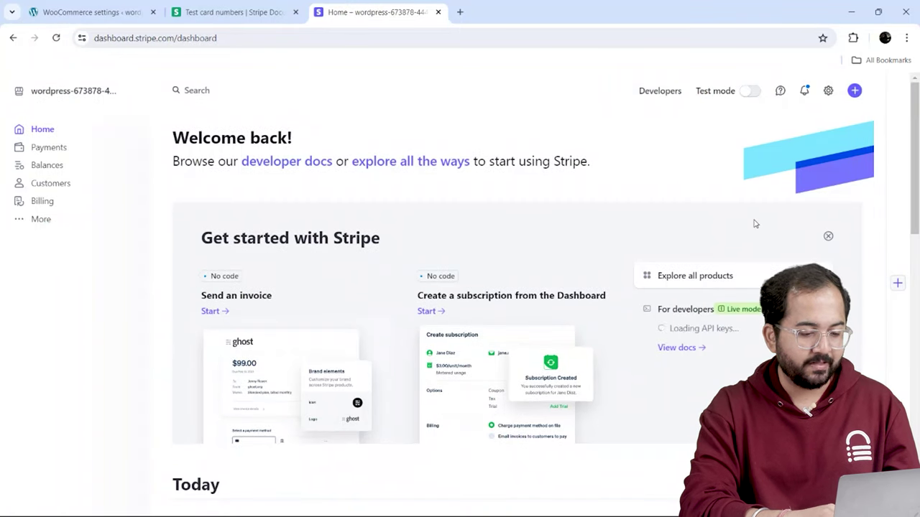
{"action": "key", "text": "ctrl+1"}
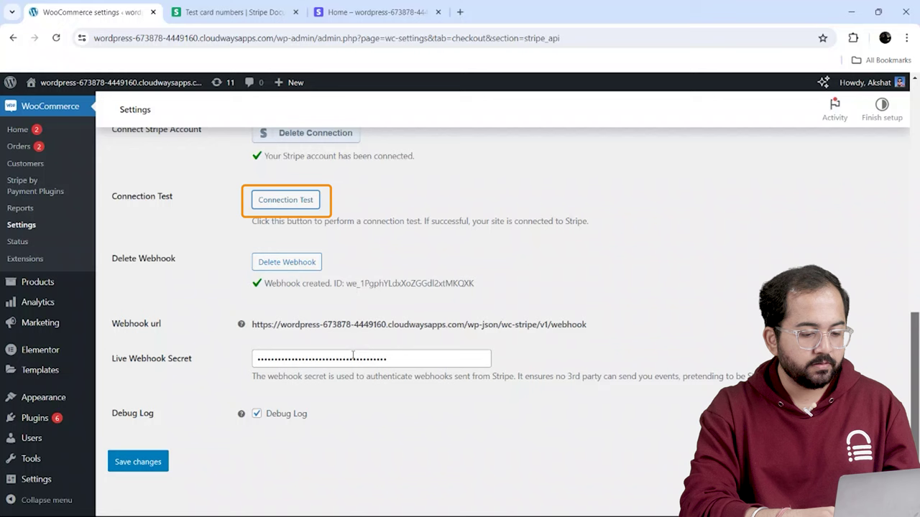
- Run the Stripe Connection Test and dismiss the success alert reporting Mode: live
{"action": "left_click", "coordinate": [301, 203]}
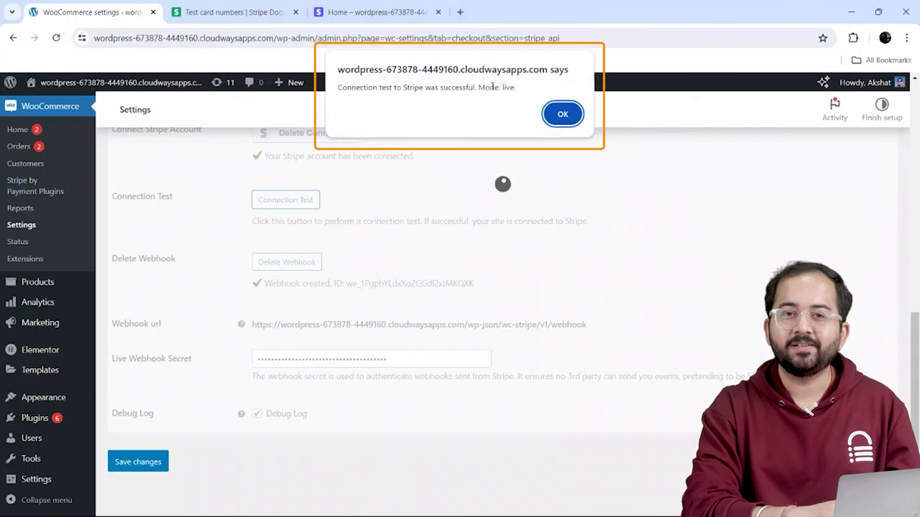
{"action": "key", "text": "Return"}
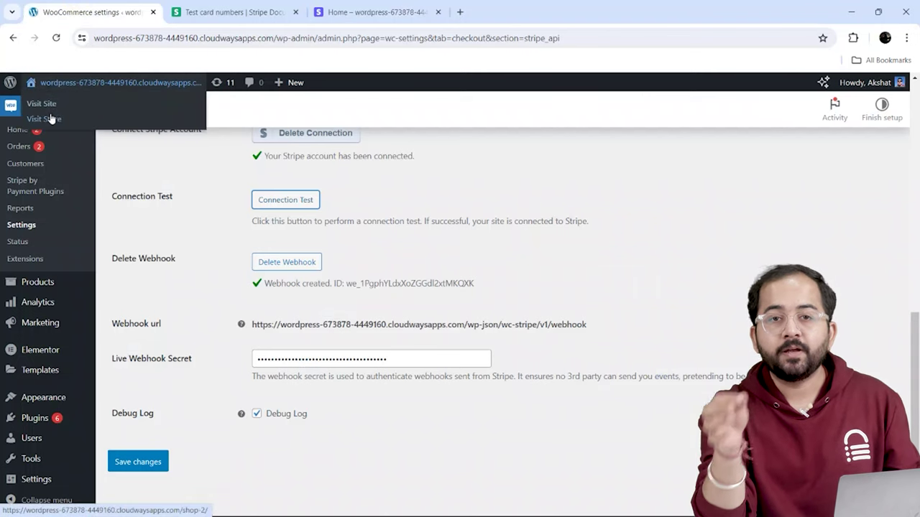
- Visit the store from the admin bar and add Assorted Coffee to the cart
{"action": "left_click", "coordinate": [52, 118]}
{"action": "left_click", "coordinate": [390, 277]}
{"action": "left_click", "coordinate": [585, 315]}
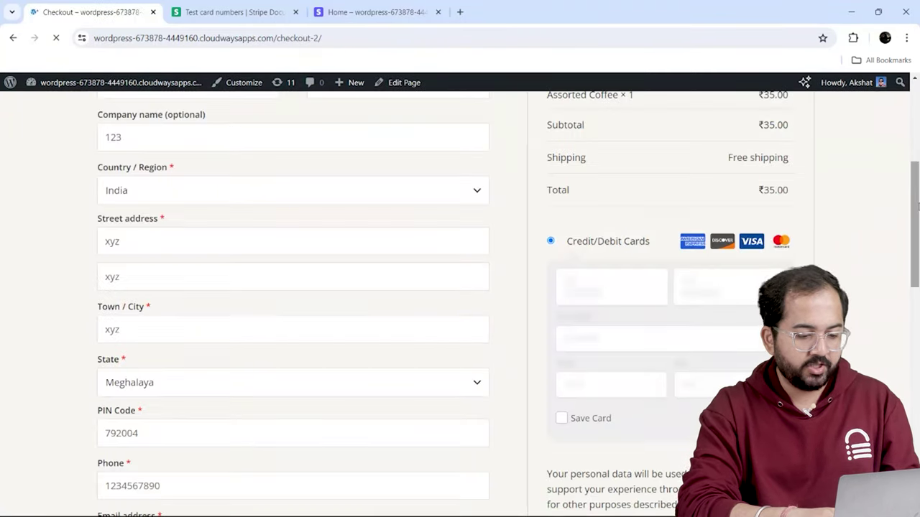